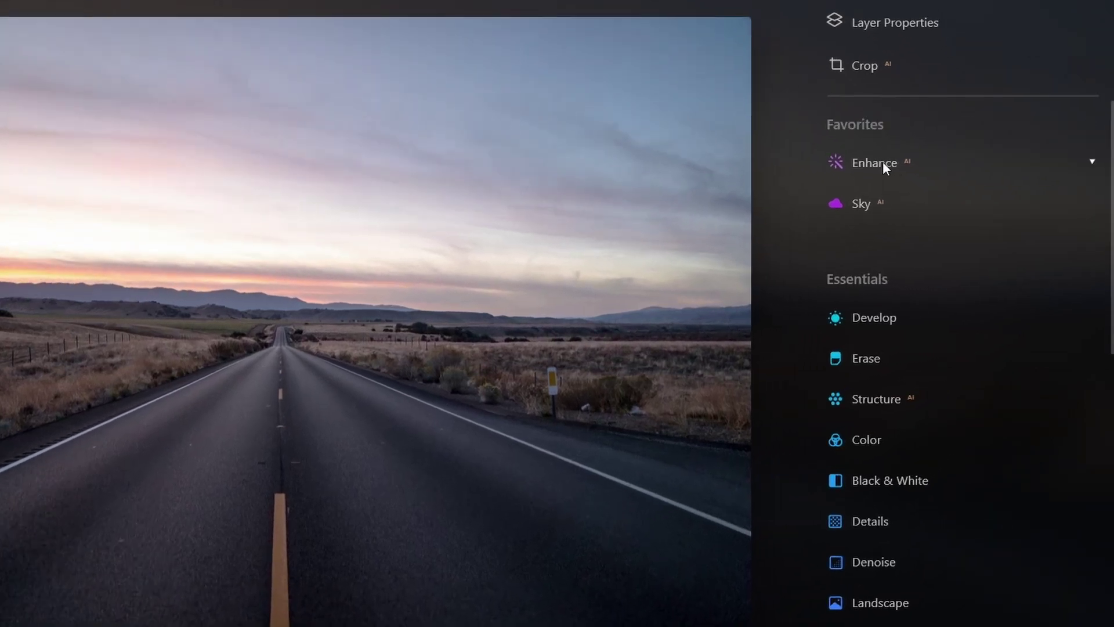
# Raise Enhance AI Accent and Sky Enhancer to 100, then compare with the original.
pyautogui.click(883, 164)
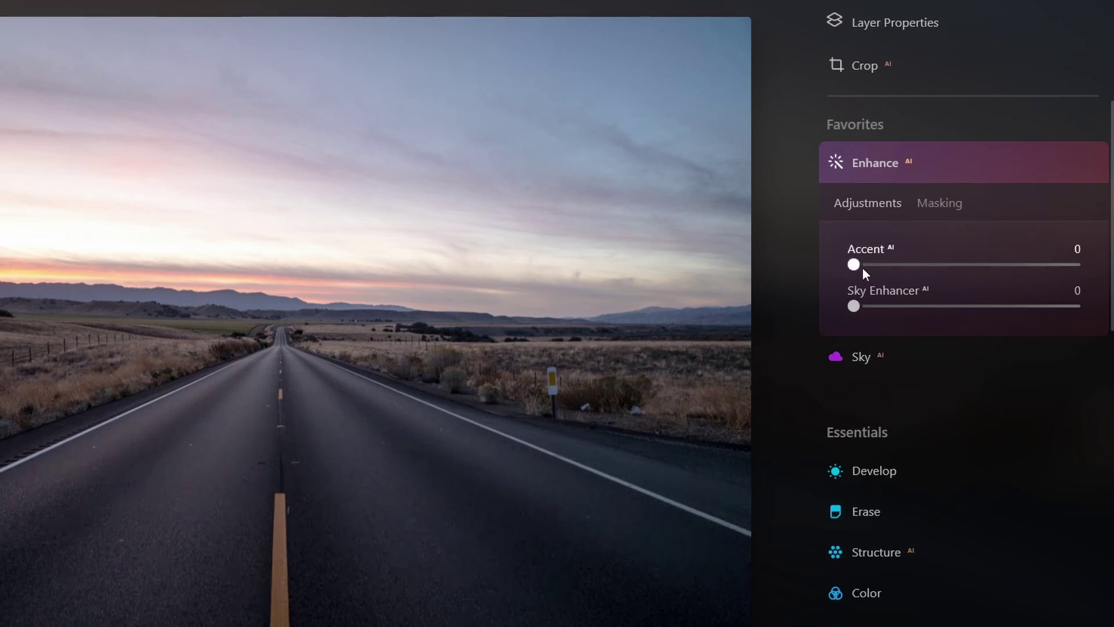
pyautogui.moveTo(855, 264); pyautogui.dragTo(1078, 276)
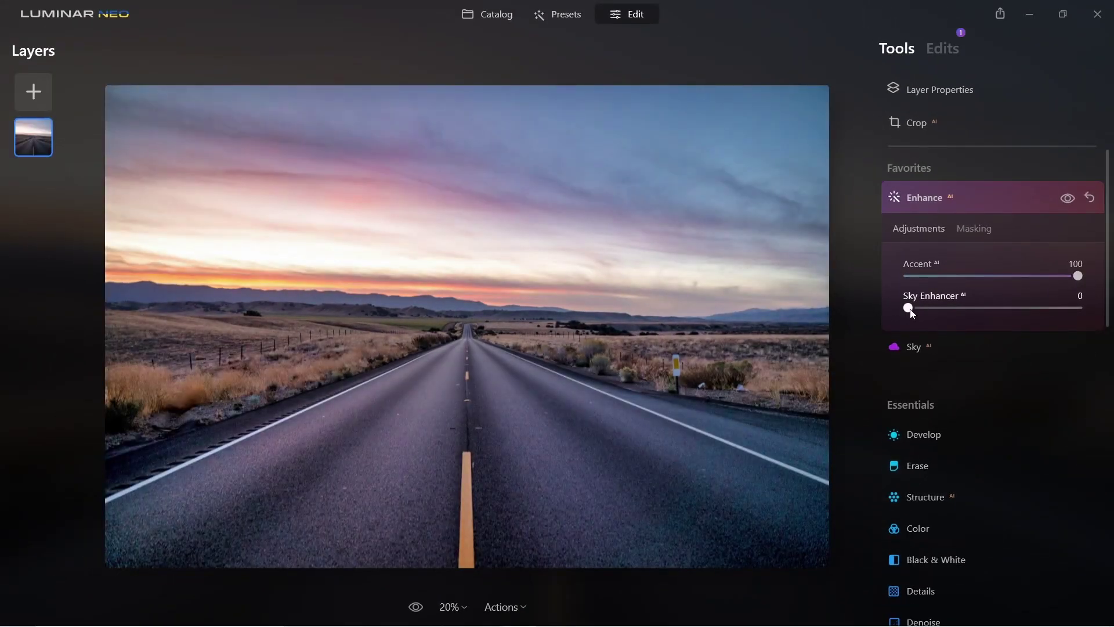
pyautogui.moveTo(909, 308); pyautogui.dragTo(1094, 308)
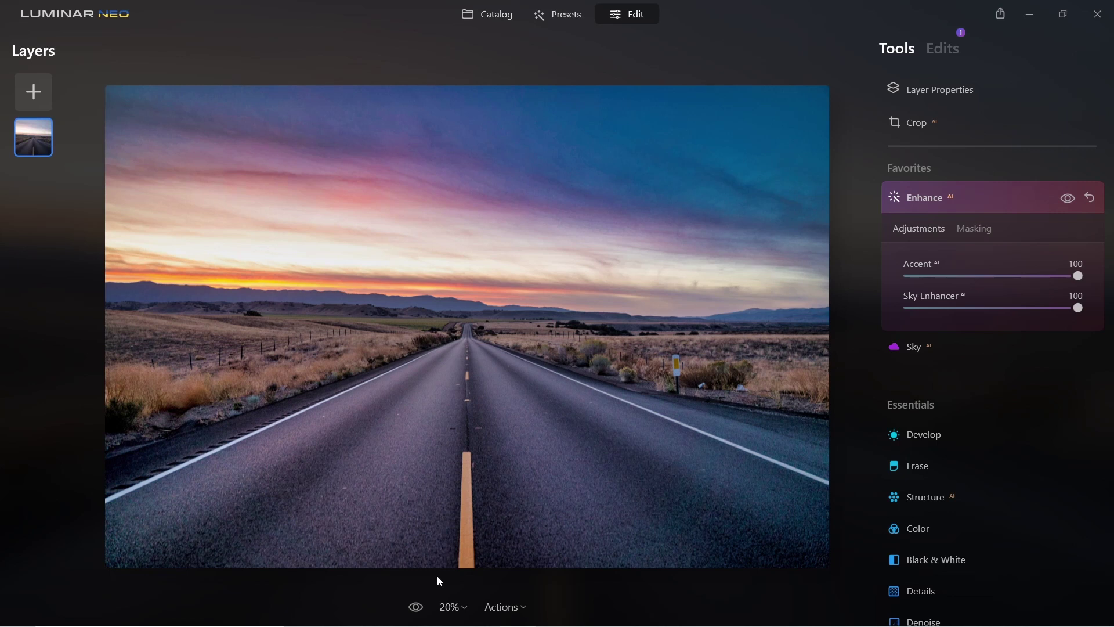
pyautogui.click(417, 608)
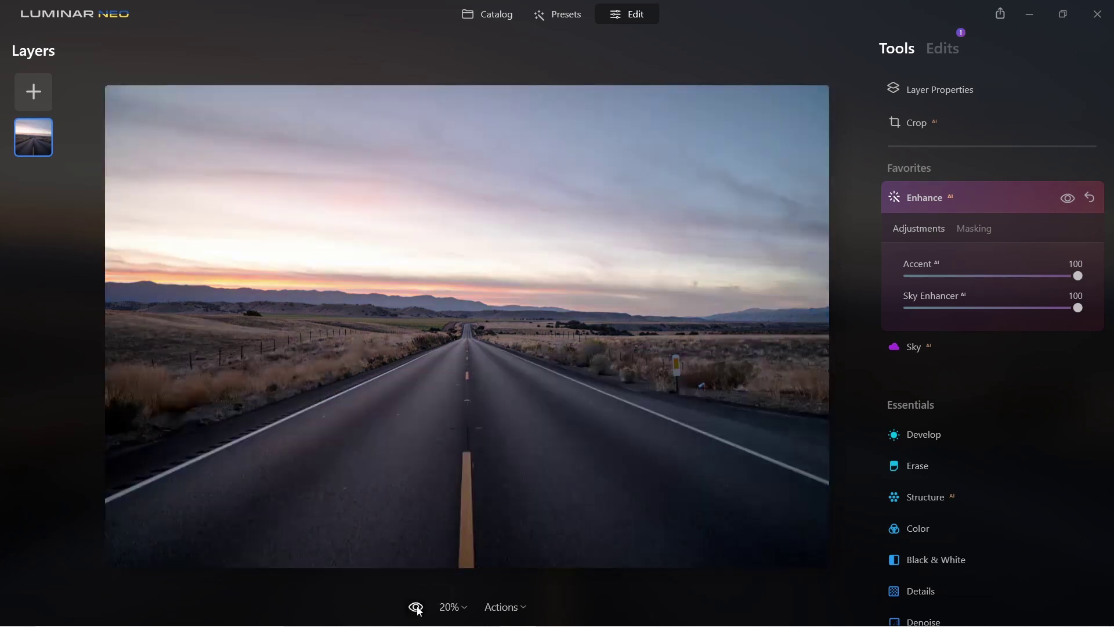
pyautogui.click(417, 608)
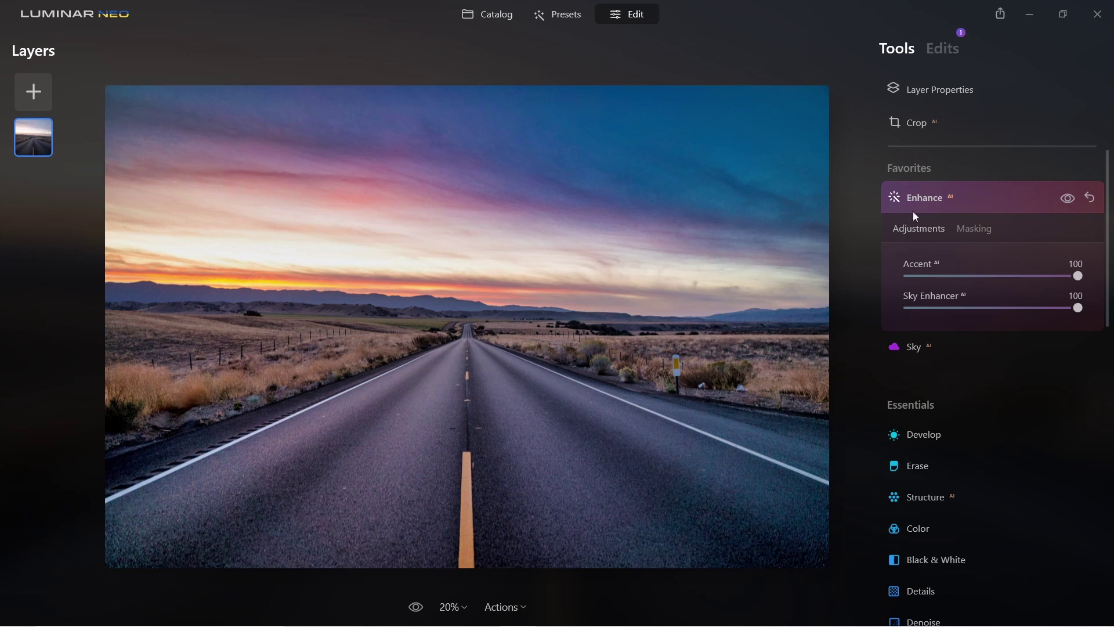
pyautogui.click(927, 196)
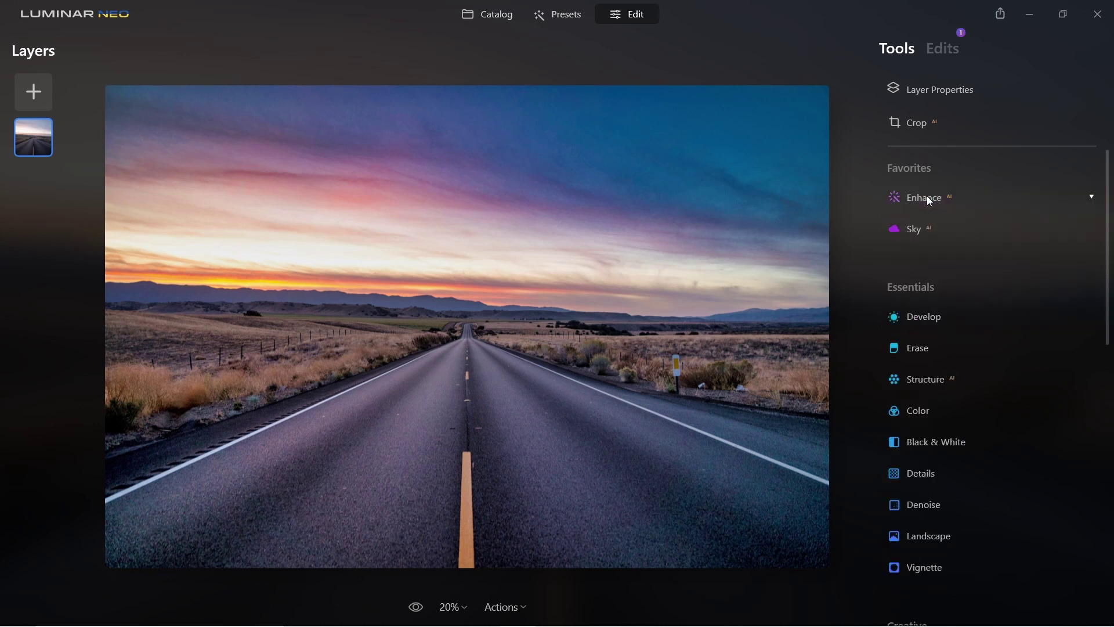
pyautogui.click(928, 197)
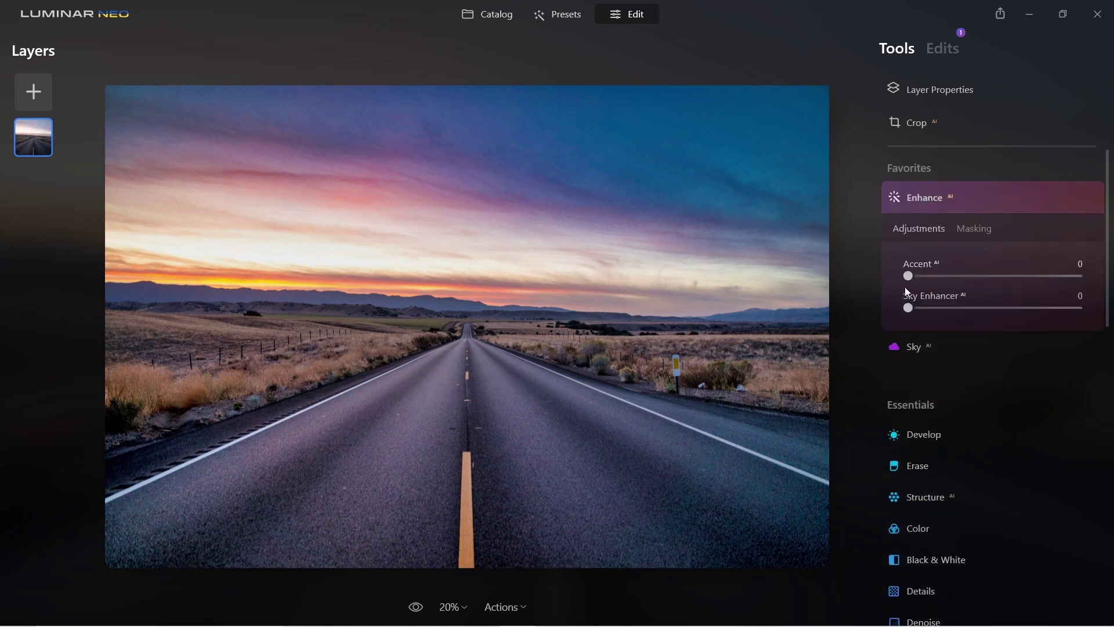
pyautogui.moveTo(907, 277); pyautogui.dragTo(990, 276)
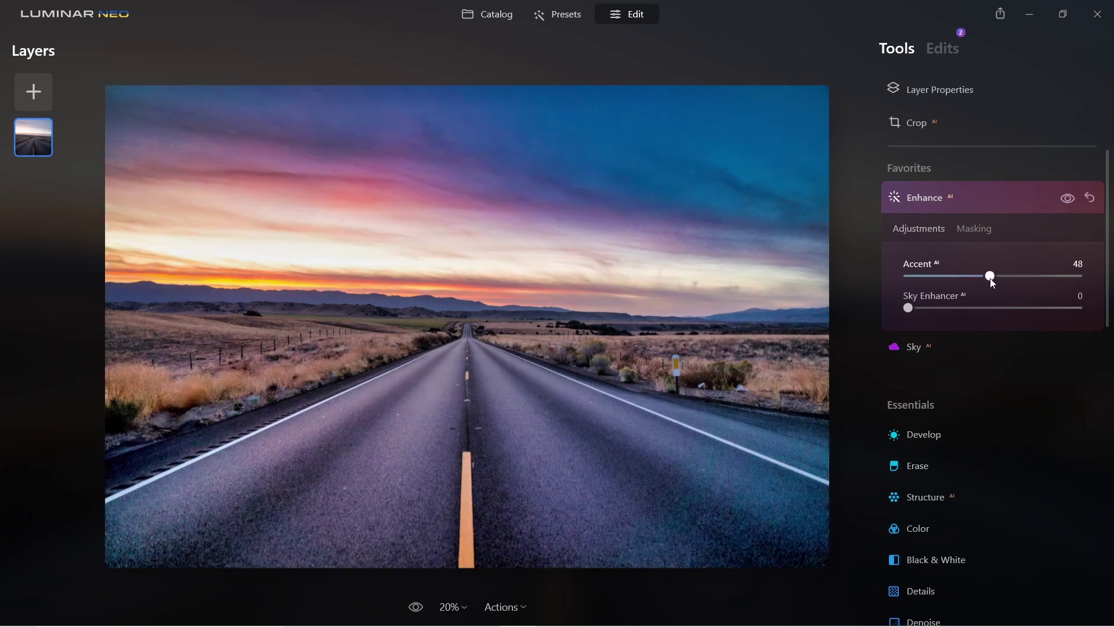
pyautogui.click(1090, 199)
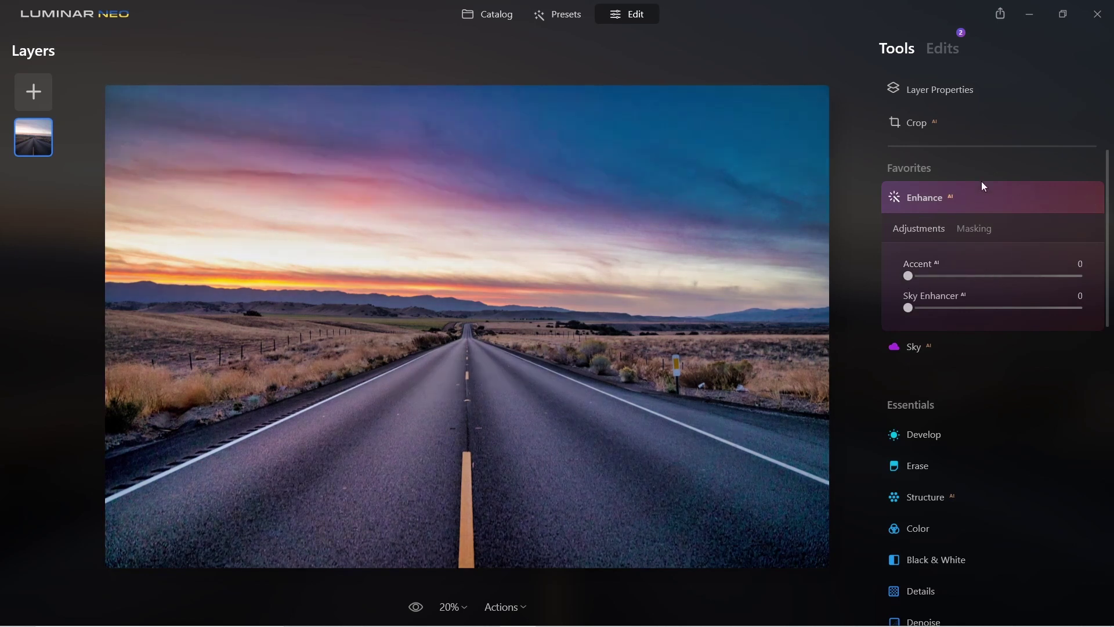
pyautogui.click(935, 197)
pyautogui.click(944, 48)
pyautogui.click(1093, 92)
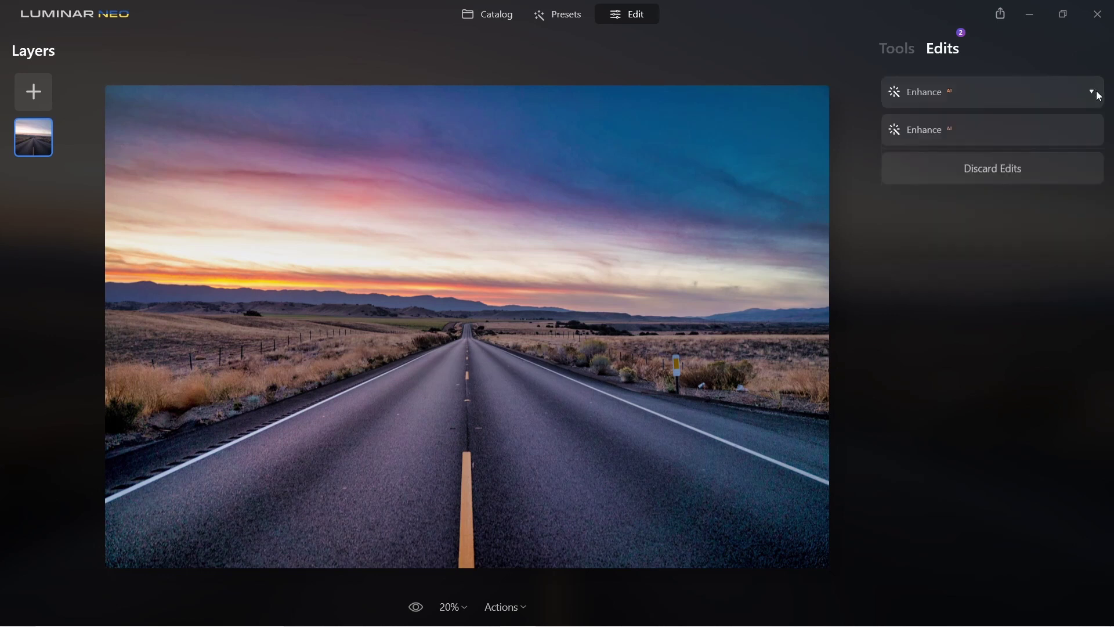
pyautogui.click(1093, 92)
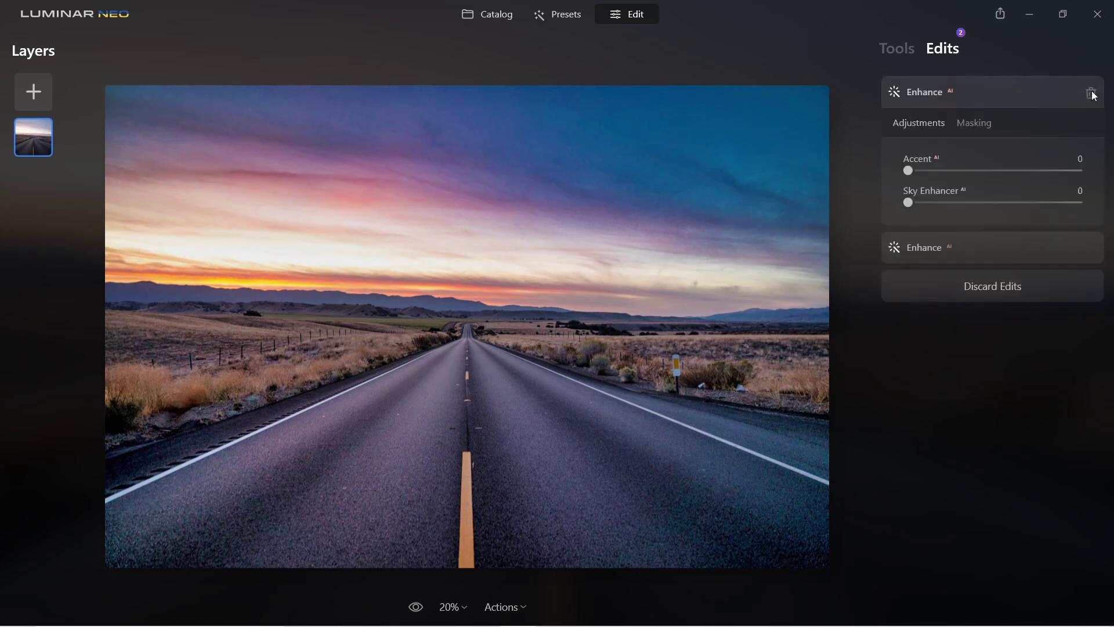
pyautogui.click(897, 53)
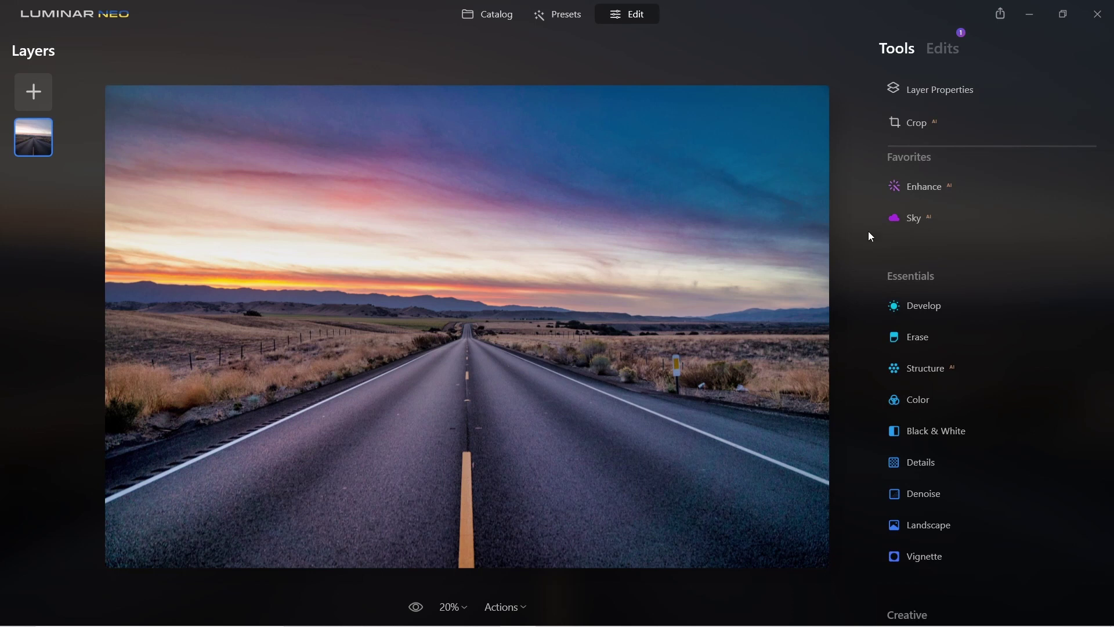
# Set Landscape Dehaze to 53 and Golden Hour to 30, then compare with the original.
pyautogui.scroll(-3, 1109, 234)
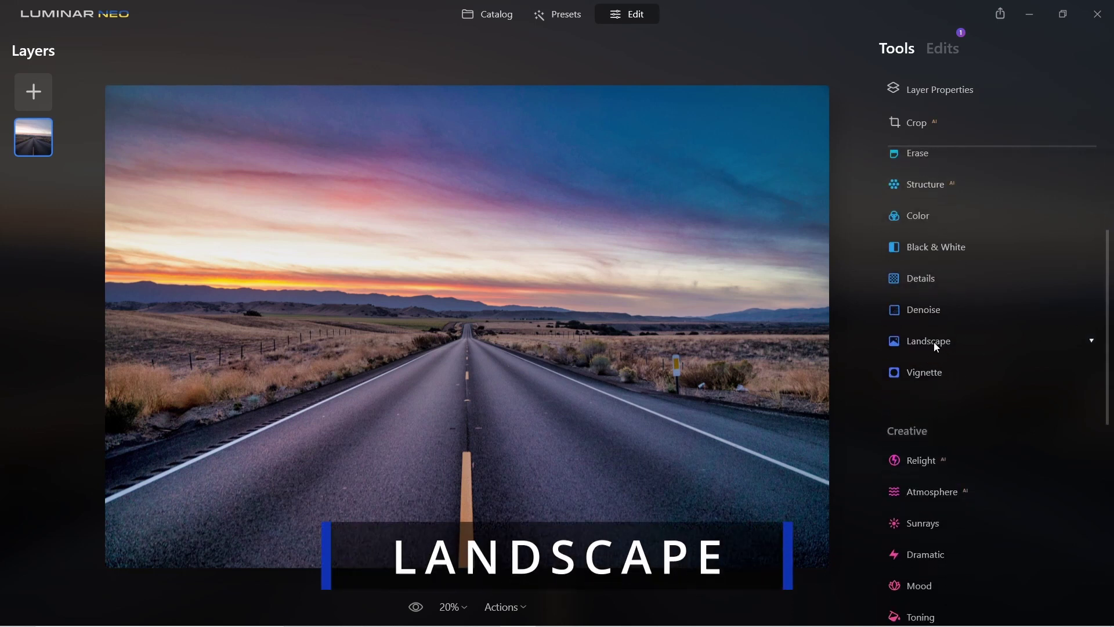
pyautogui.scroll(2, 1105, 315)
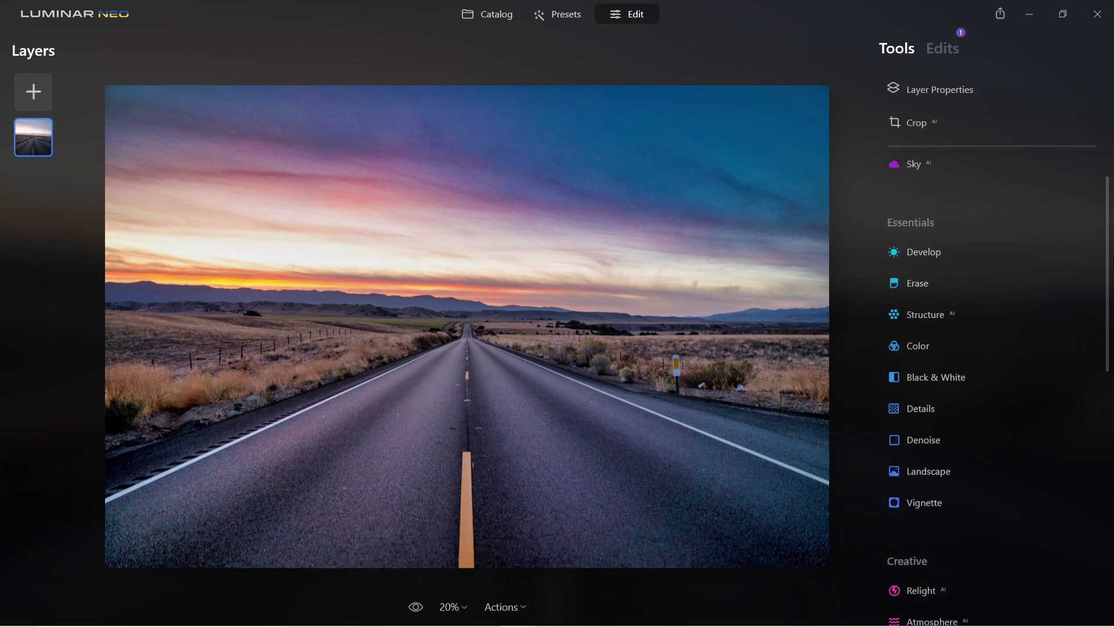
pyautogui.scroll(-3, 1105, 325)
pyautogui.click(946, 293)
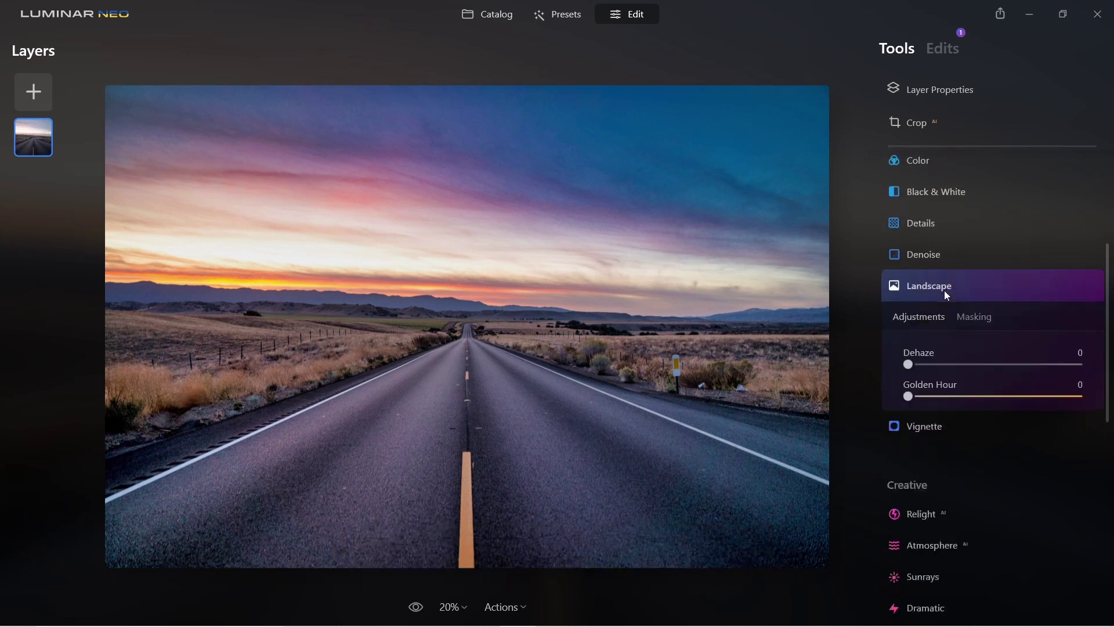
pyautogui.moveTo(914, 368); pyautogui.dragTo(999, 365)
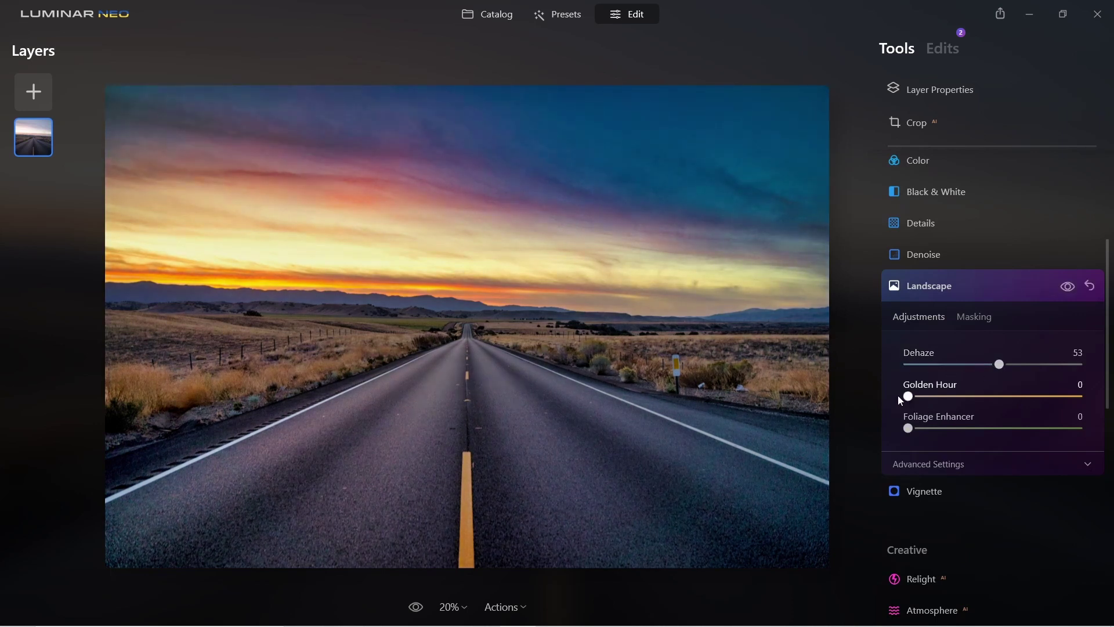
pyautogui.moveTo(909, 396)
pyautogui.mouseDown()
pyautogui.moveTo(977, 396)
pyautogui.moveTo(961, 397)
pyautogui.mouseUp()
pyautogui.moveTo(918, 435)
pyautogui.mouseDown()
pyautogui.moveTo(1088, 430)
pyautogui.moveTo(876, 427)
pyautogui.mouseUp()
pyautogui.click(422, 606)
pyautogui.click(422, 606)
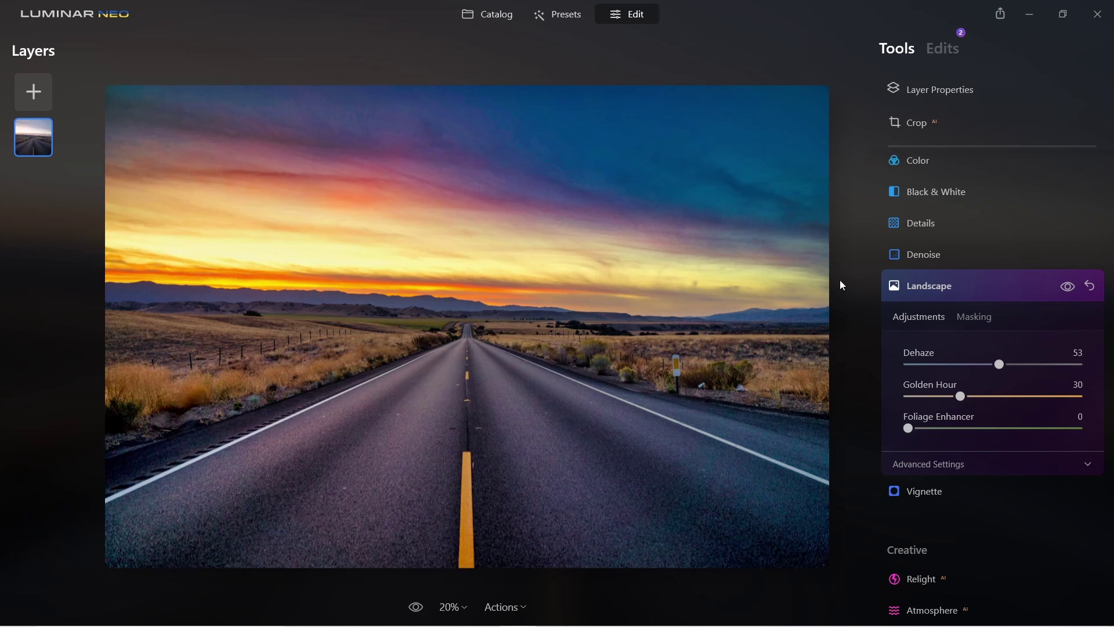
pyautogui.moveTo(1106, 290); pyautogui.dragTo(1106, 380)
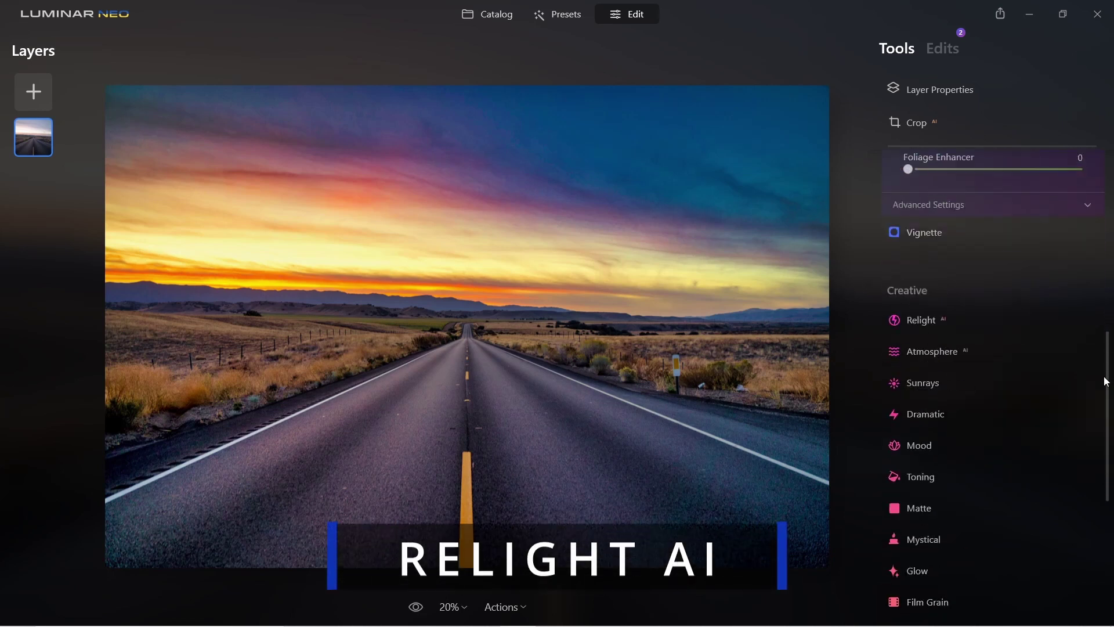
# Darken the road photo with Relight Brightness Near -23 and Far -27.
pyautogui.click(931, 318)
pyautogui.scroll(-3, 1022, 279)
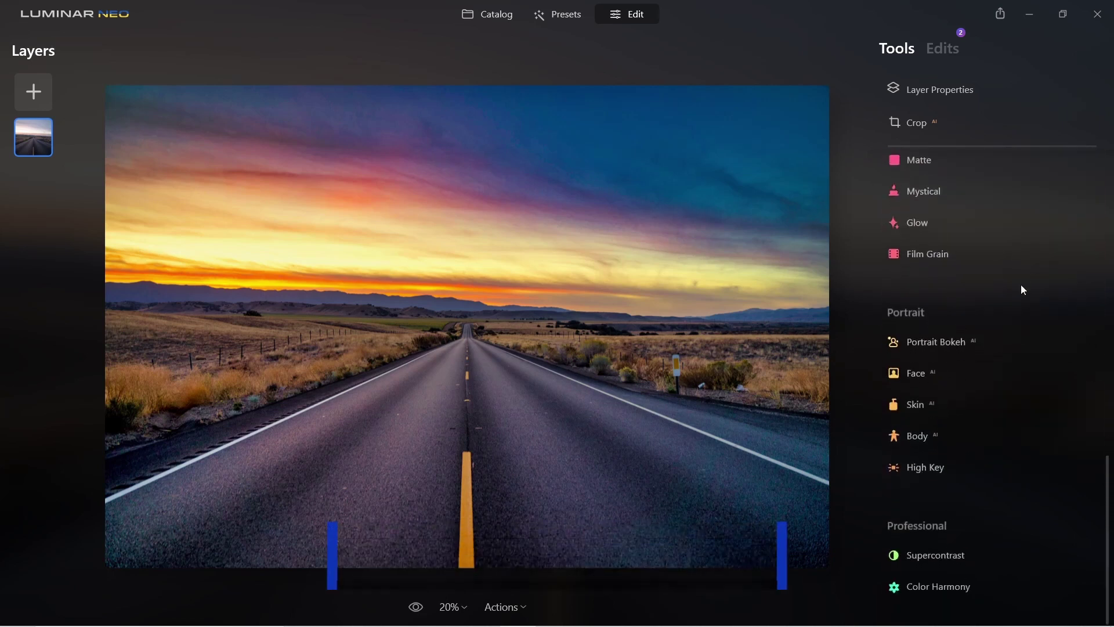
pyautogui.moveTo(1107, 468); pyautogui.dragTo(1110, 353)
pyautogui.scroll(2, 1076, 322)
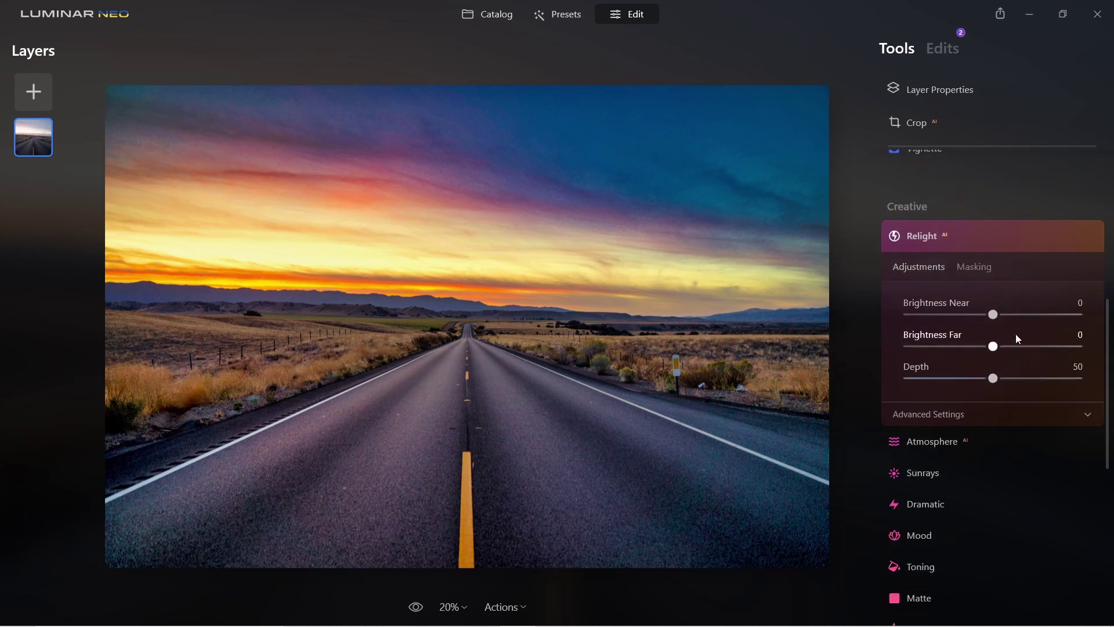
pyautogui.moveTo(993, 347)
pyautogui.mouseDown()
pyautogui.moveTo(970, 347)
pyautogui.moveTo(984, 315)
pyautogui.moveTo(973, 321)
pyautogui.mouseUp()
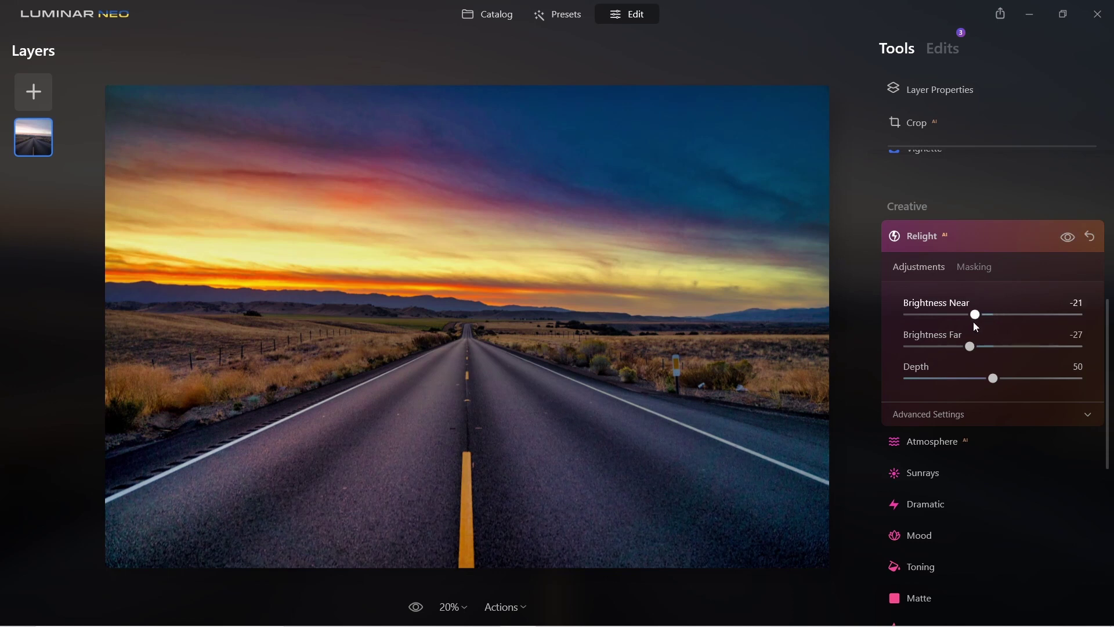
# Set Relight Warmth Near to 9 and Far to 15, then review the Edits list.
pyautogui.click(951, 415)
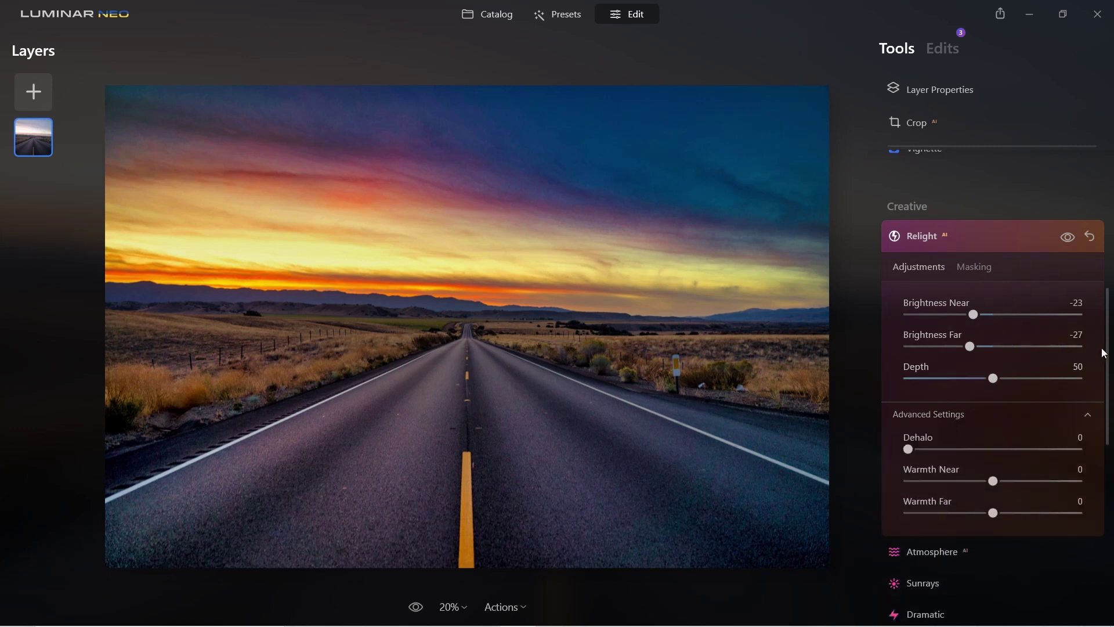
pyautogui.scroll(-3, 1110, 351)
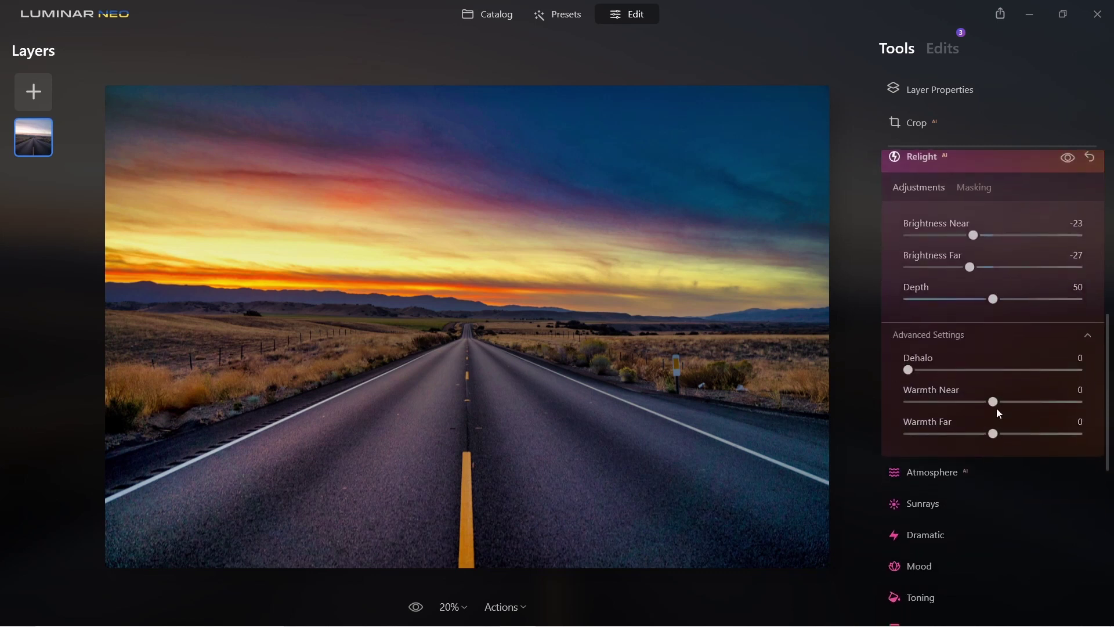
pyautogui.moveTo(1013, 435); pyautogui.dragTo(1024, 435)
pyautogui.moveTo(998, 401); pyautogui.dragTo(1010, 407)
pyautogui.click(419, 607)
pyautogui.click(419, 607)
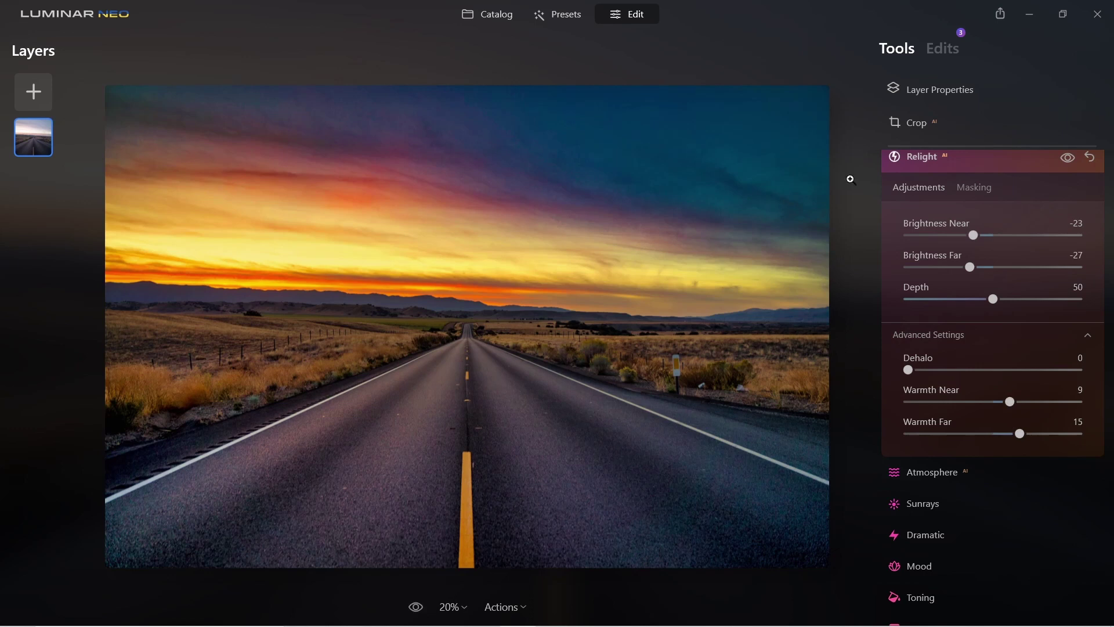
pyautogui.click(949, 49)
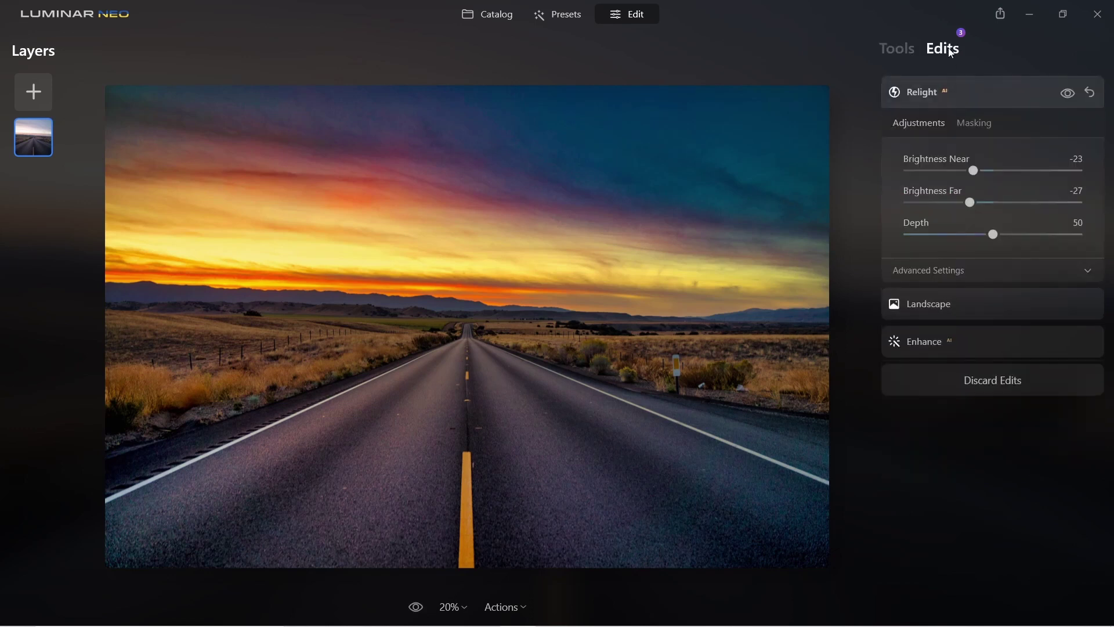
pyautogui.click(900, 48)
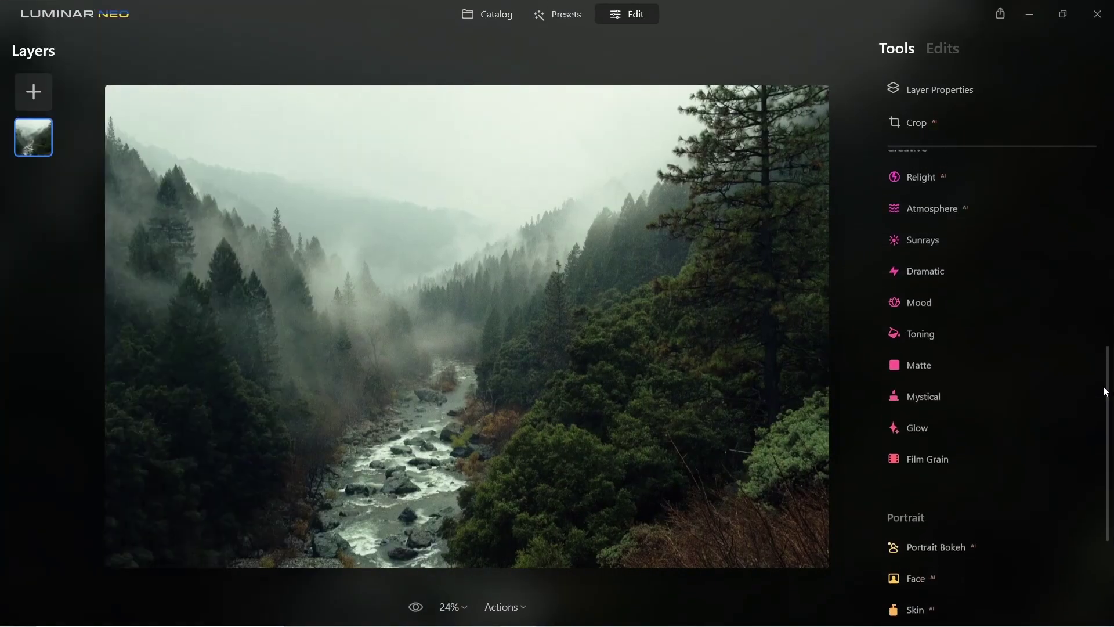
# Apply the Los Angeles Mood LUT at amount 50 after trying Palm Springs.
pyautogui.moveTo(1104, 391); pyautogui.dragTo(1104, 377)
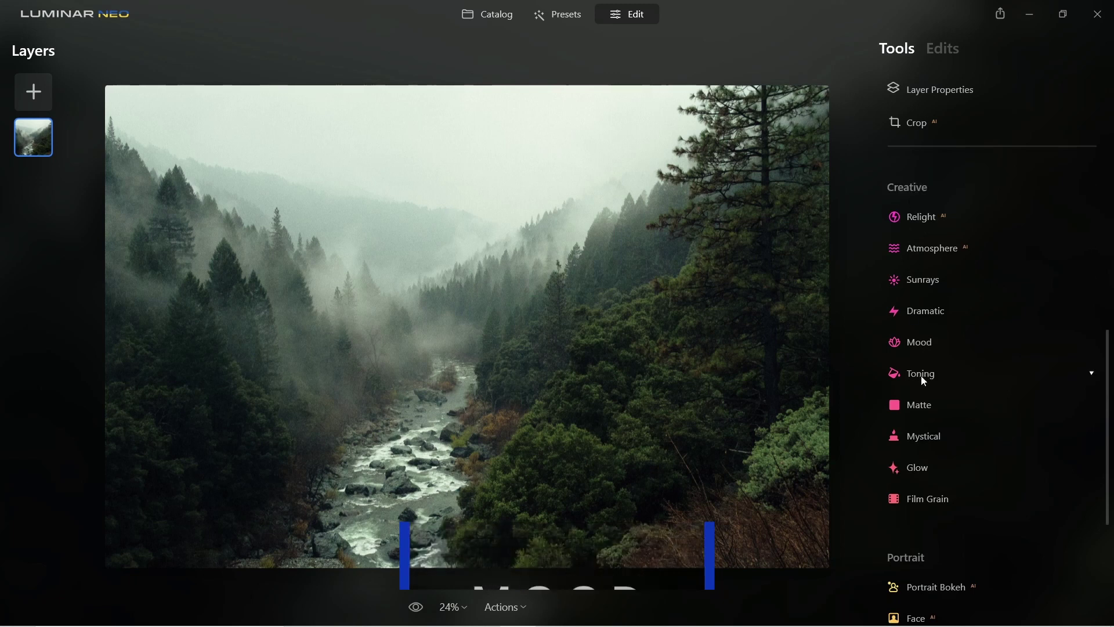
pyautogui.click(917, 343)
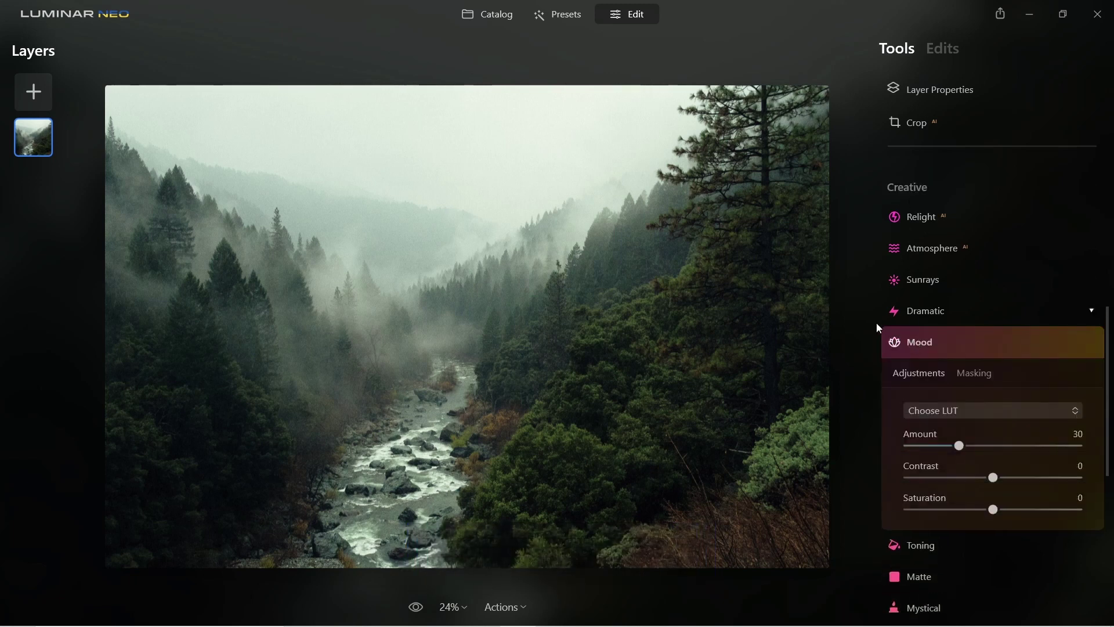
pyautogui.click(974, 415)
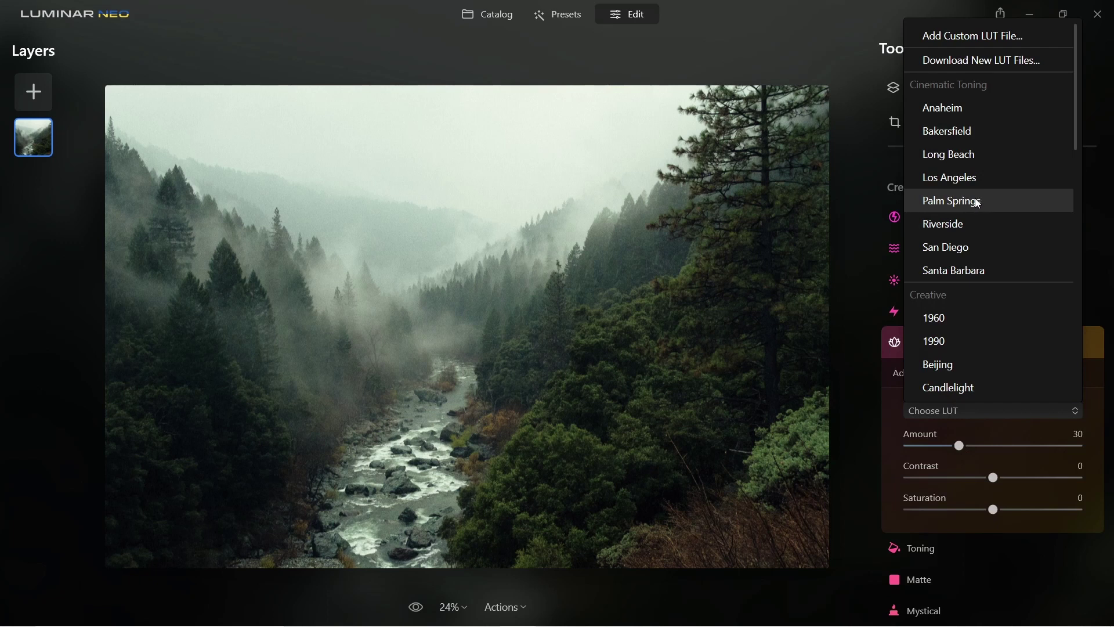
pyautogui.click(980, 200)
pyautogui.click(963, 411)
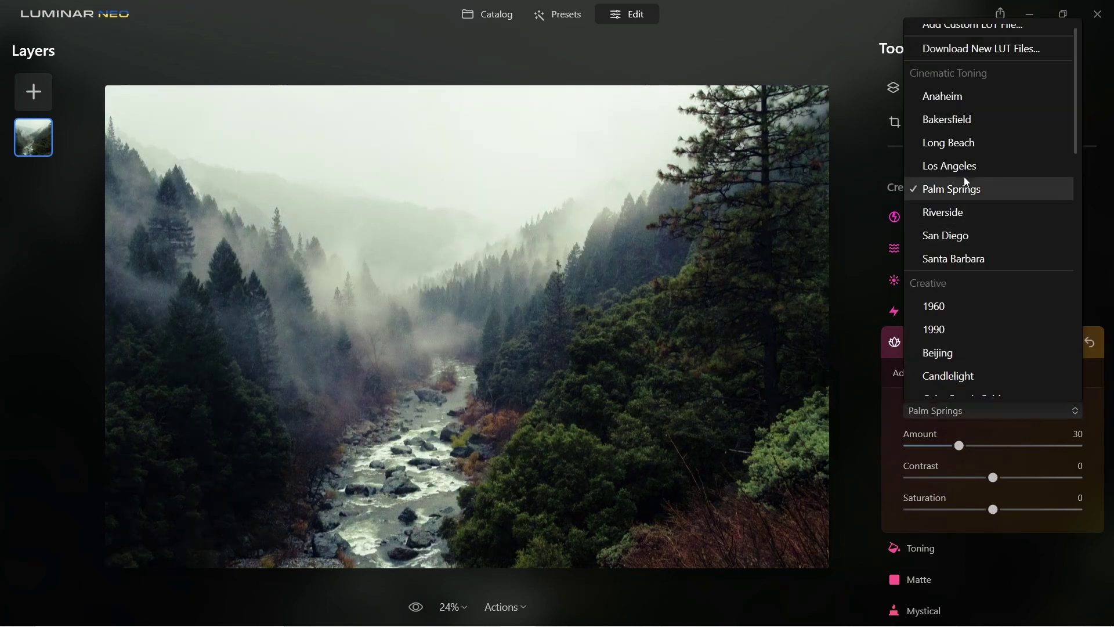
pyautogui.click(959, 168)
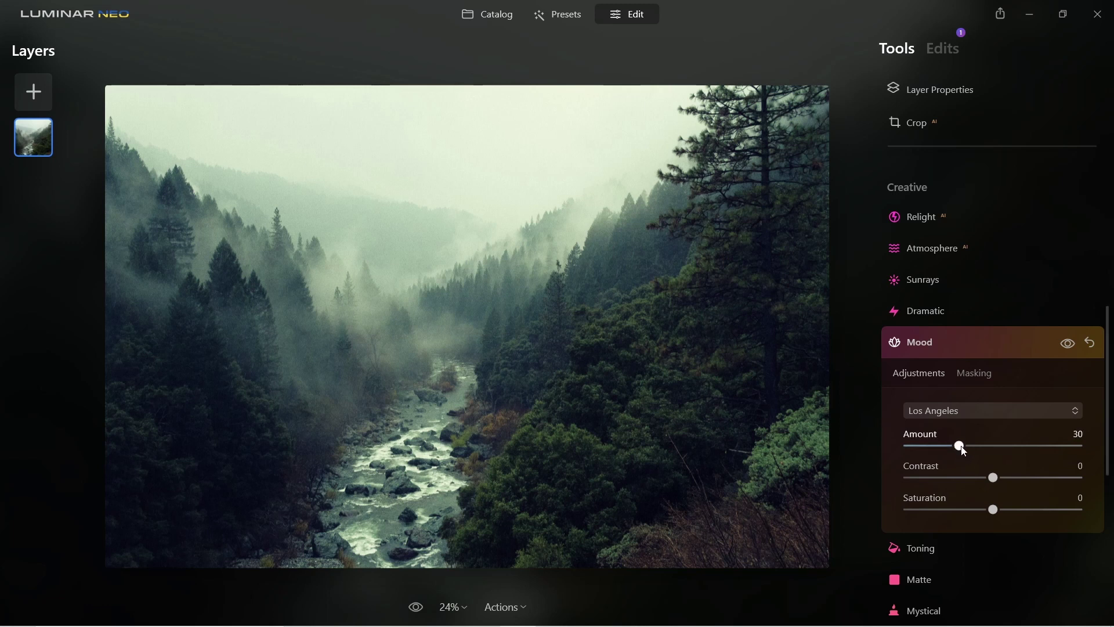
pyautogui.moveTo(960, 447); pyautogui.dragTo(995, 447)
pyautogui.click(412, 604)
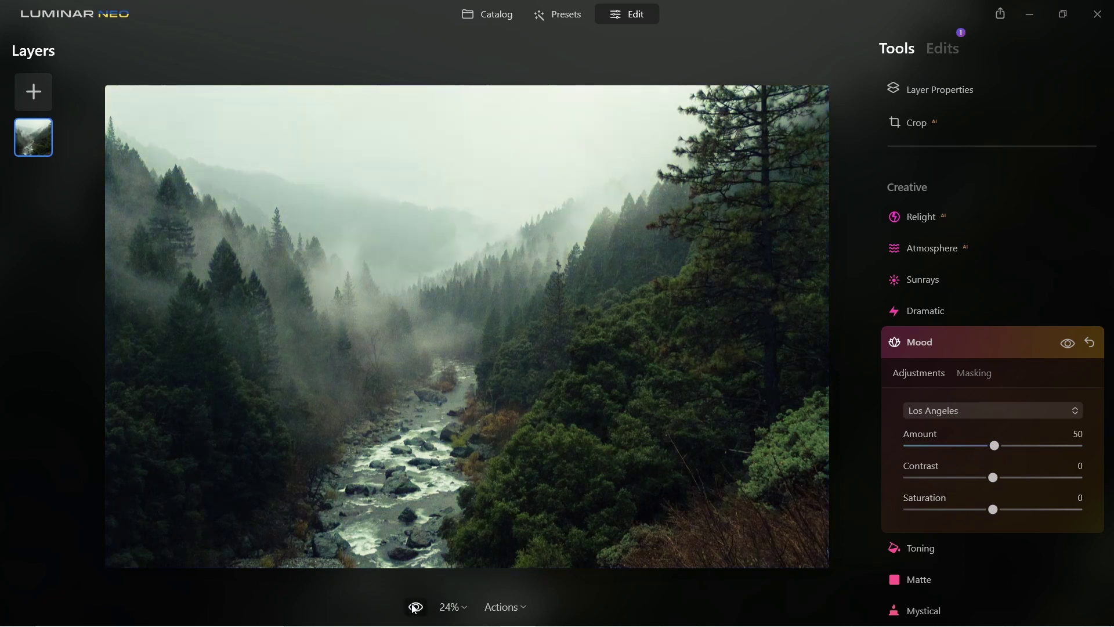
pyautogui.click(929, 217)
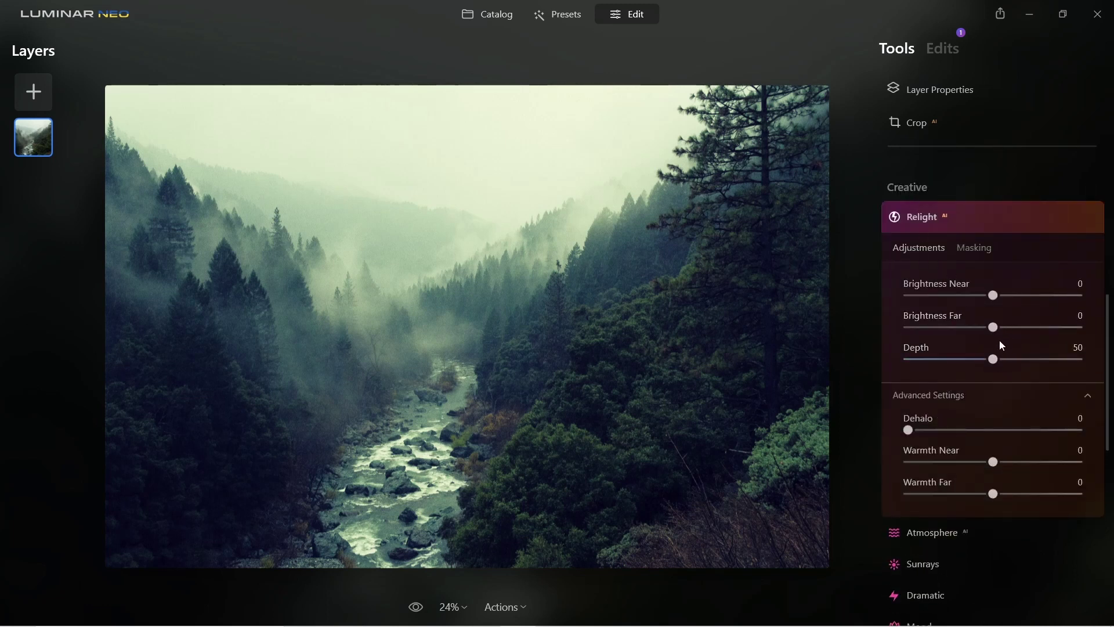
# Set Relight Brightness Far to about -16 and Warmth Far to -11, then compare.
pyautogui.moveTo(993, 327); pyautogui.dragTo(972, 329)
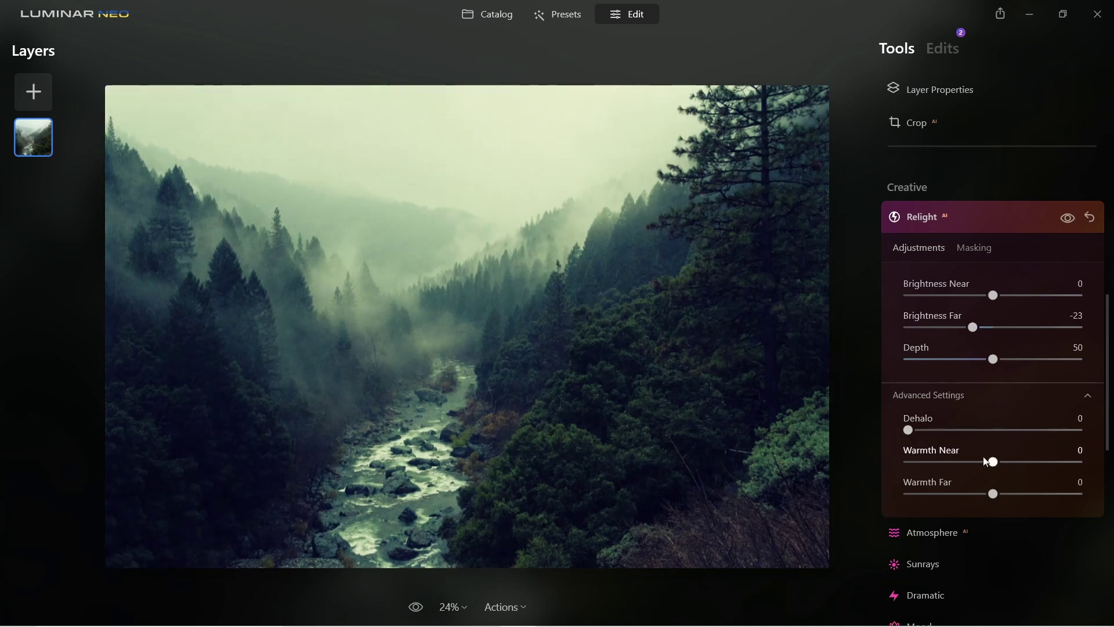
pyautogui.moveTo(994, 494); pyautogui.dragTo(973, 494)
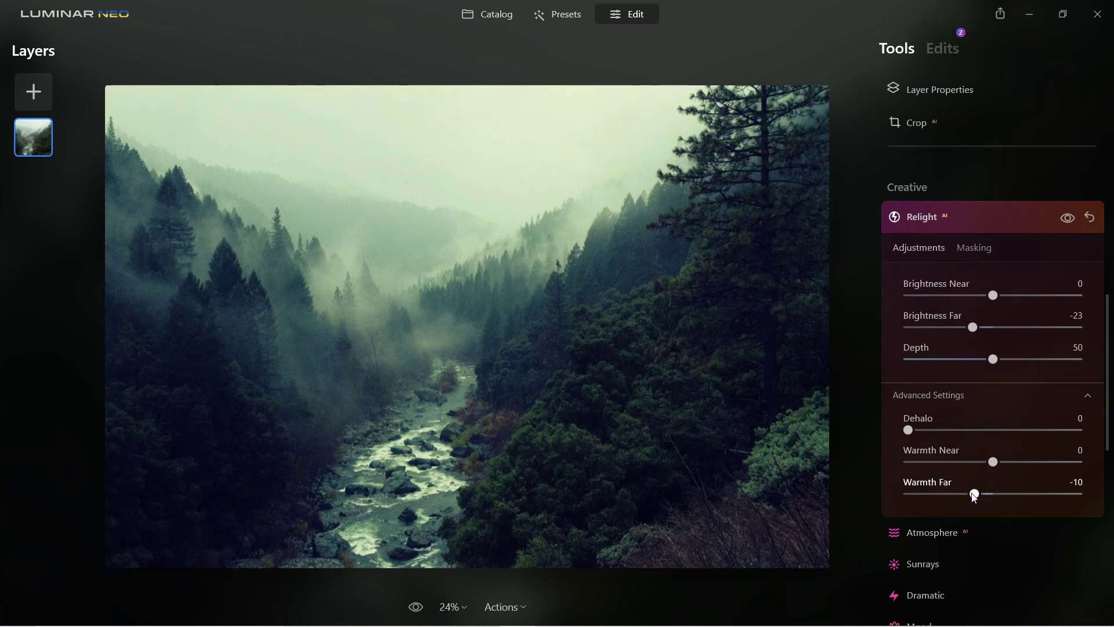
pyautogui.moveTo(971, 495); pyautogui.dragTo(972, 495)
pyautogui.moveTo(973, 328); pyautogui.dragTo(979, 329)
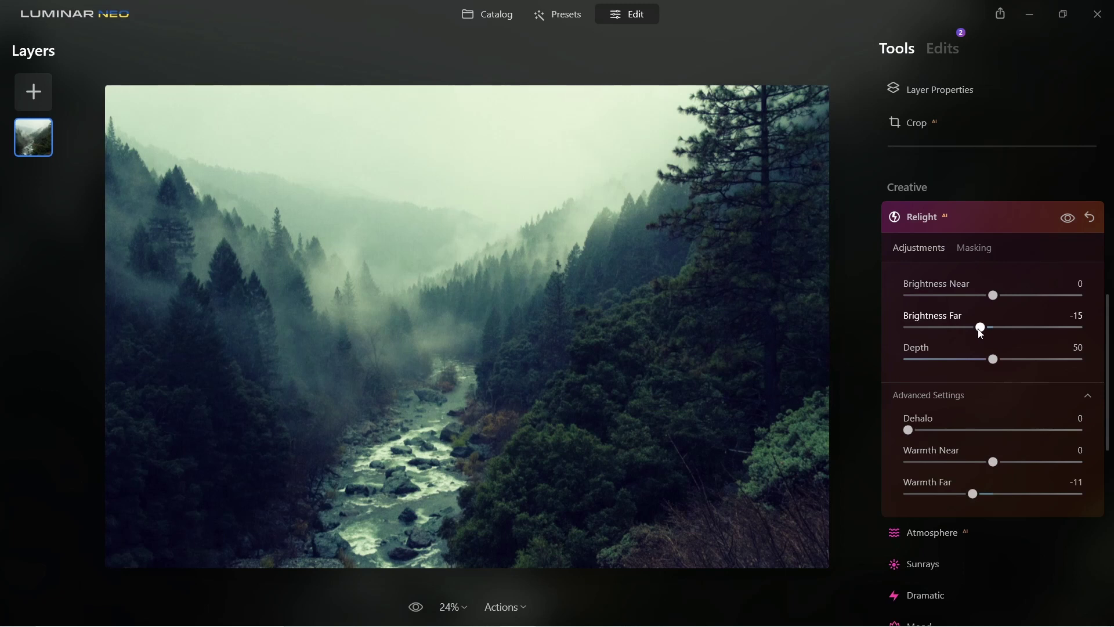
pyautogui.click(416, 607)
pyautogui.click(417, 607)
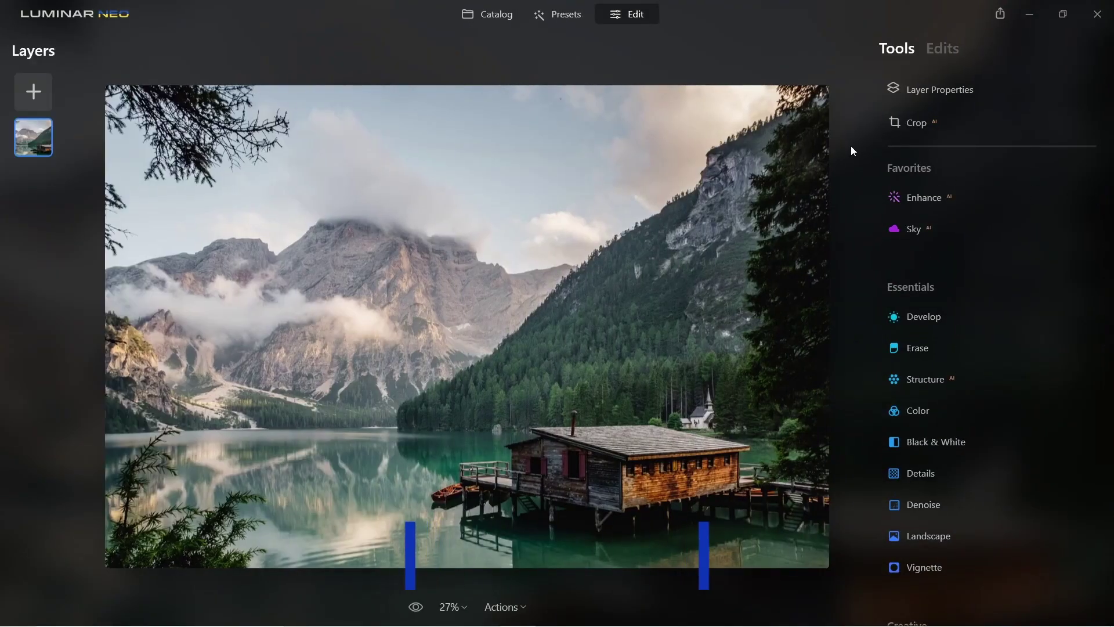
# Swap the lake cabin sky for Dramatic Sky 3 from the Dramatic Sky category.
pyautogui.click(914, 230)
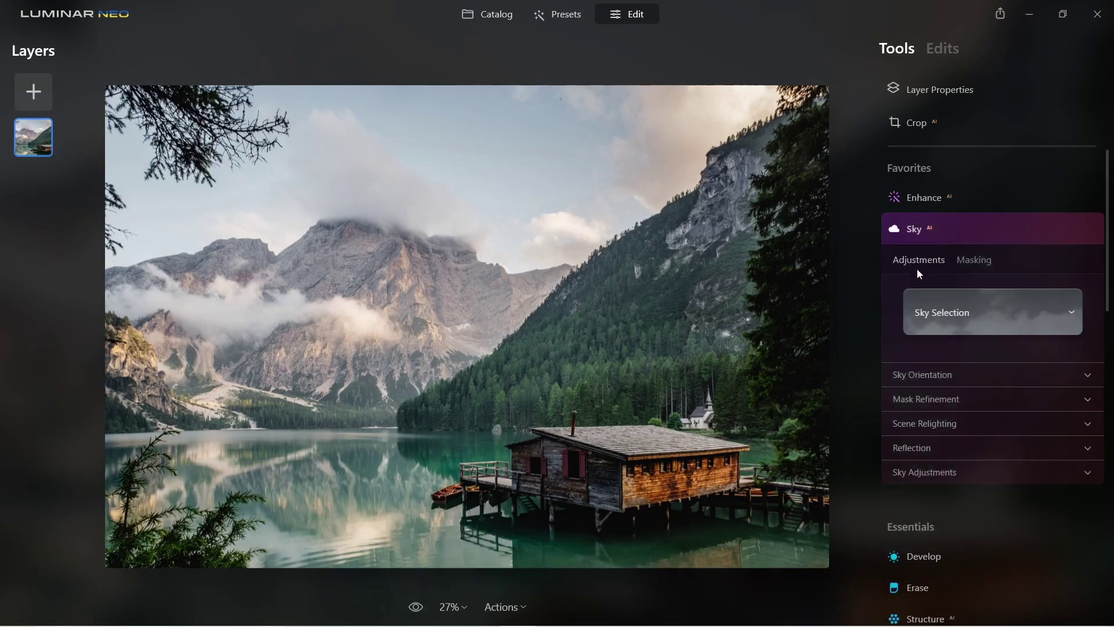
pyautogui.click(961, 308)
pyautogui.click(977, 354)
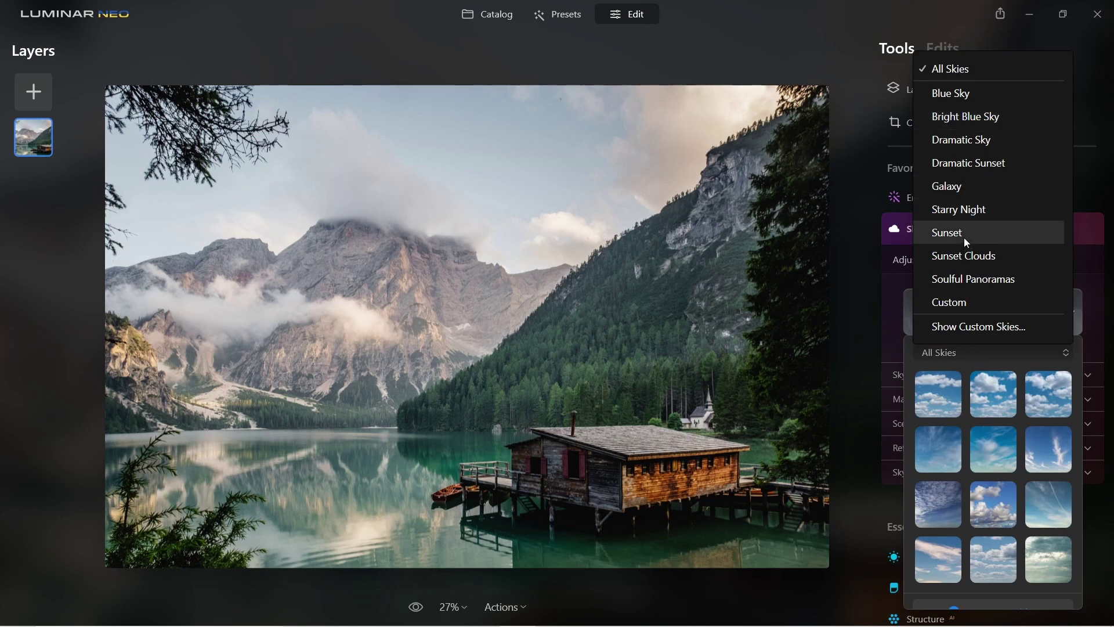
pyautogui.click(956, 294)
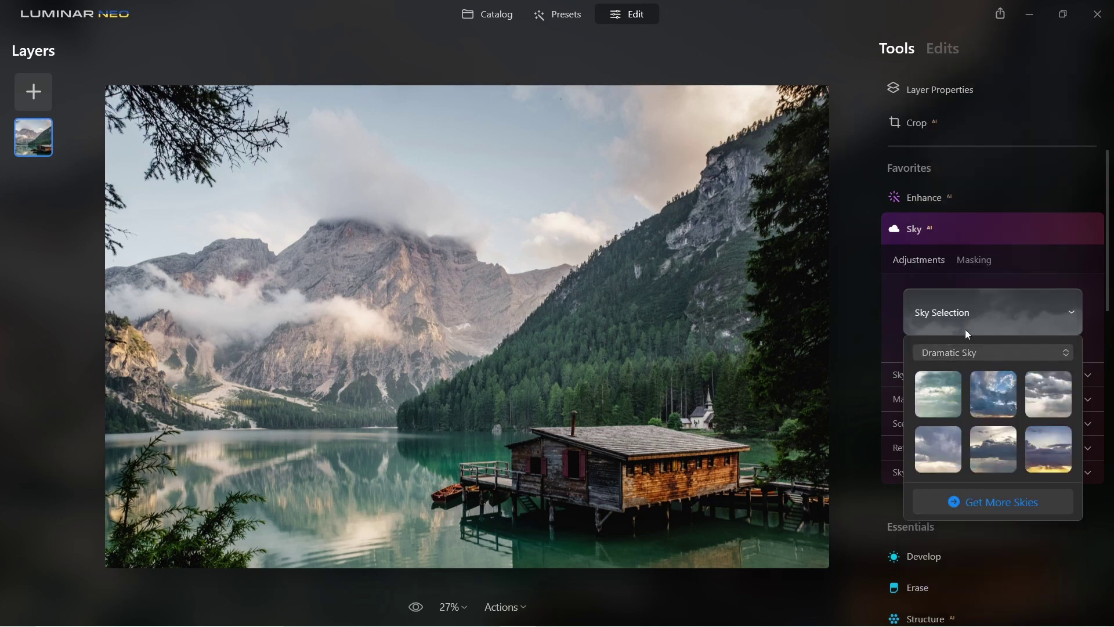
pyautogui.click(941, 400)
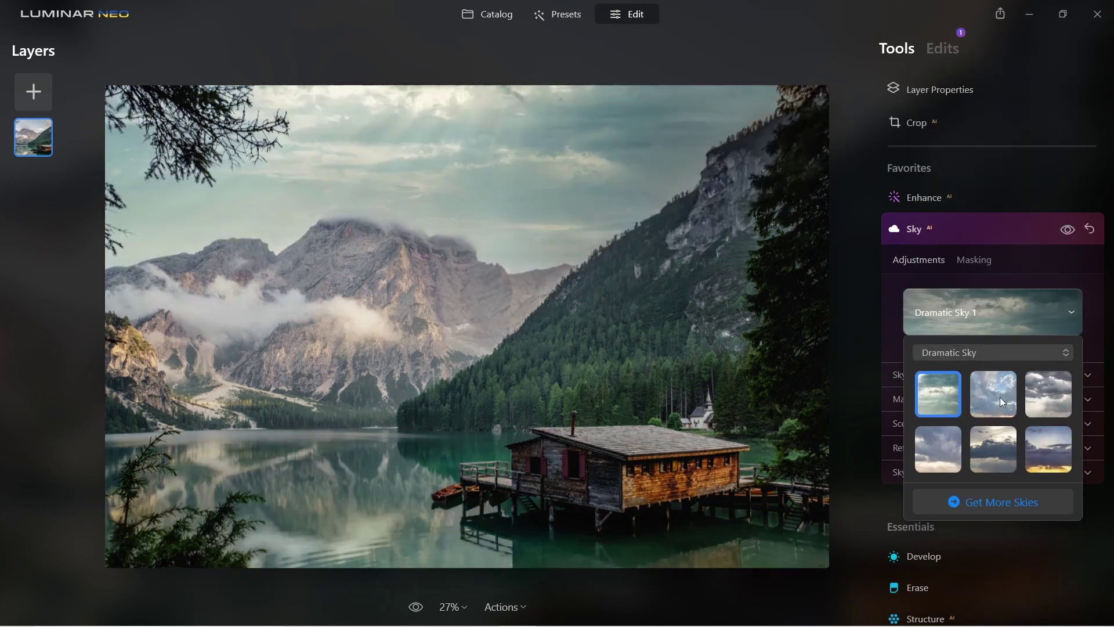
pyautogui.click(1000, 399)
pyautogui.click(1039, 397)
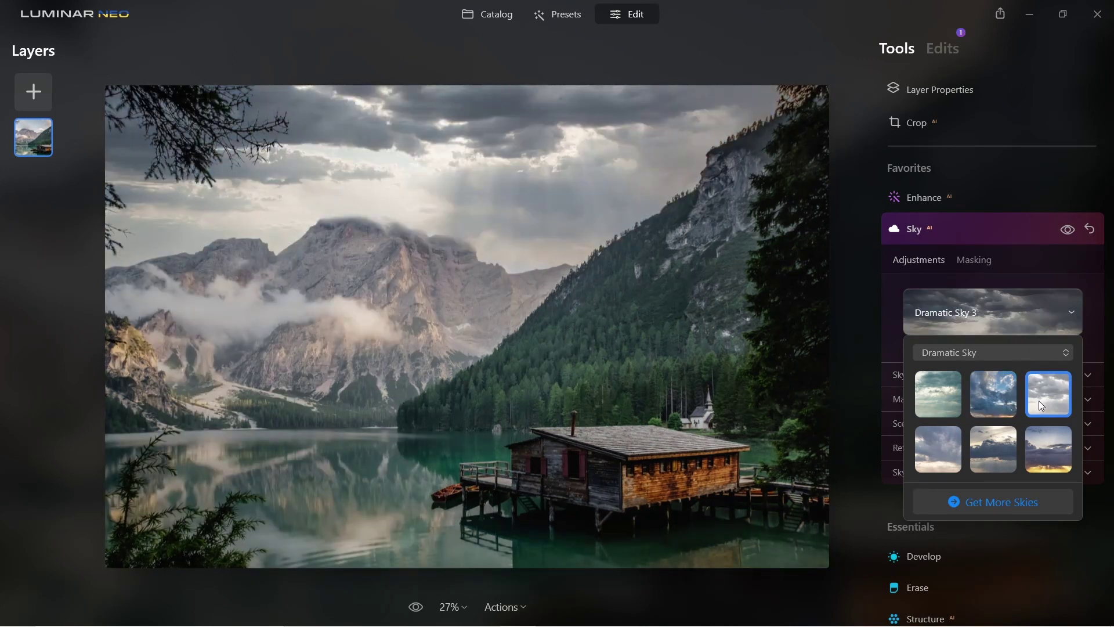
pyautogui.click(866, 271)
pyautogui.click(908, 231)
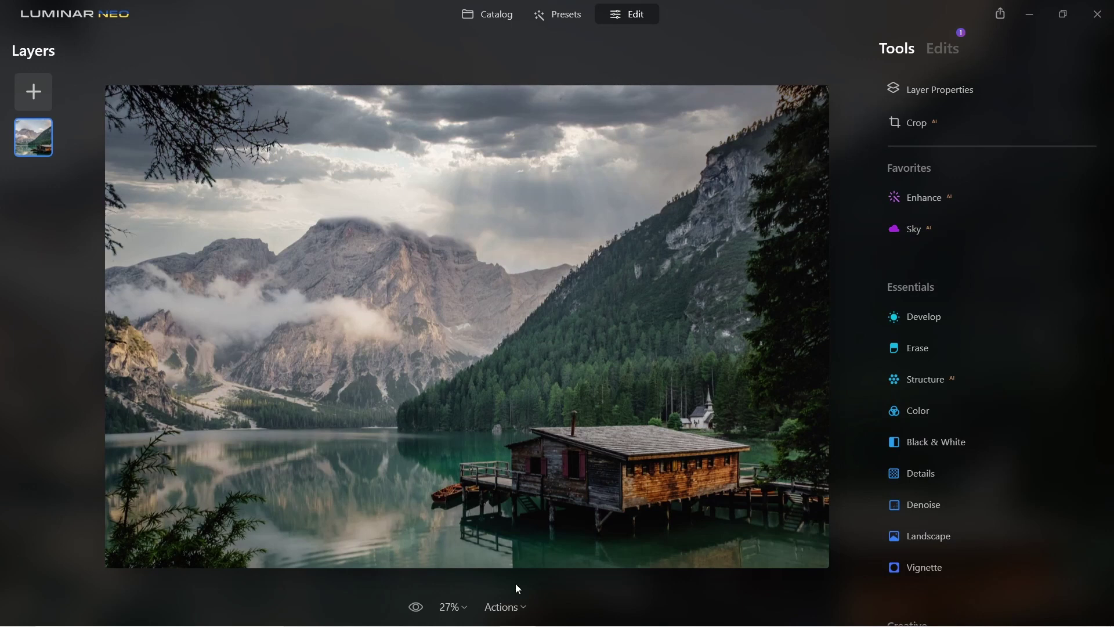
pyautogui.click(417, 607)
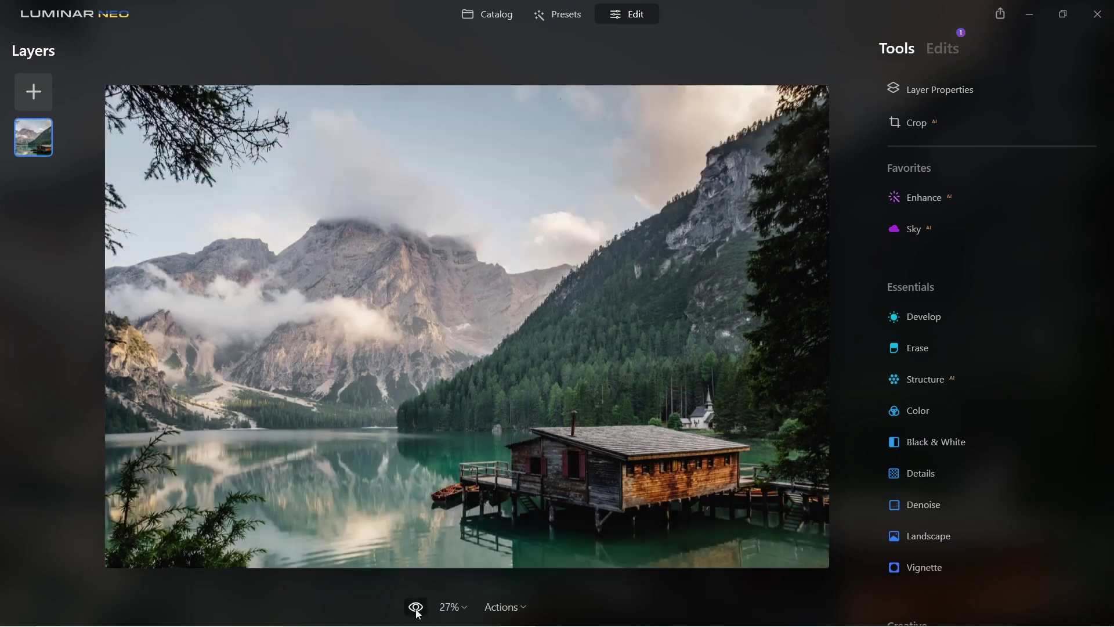
pyautogui.click(417, 608)
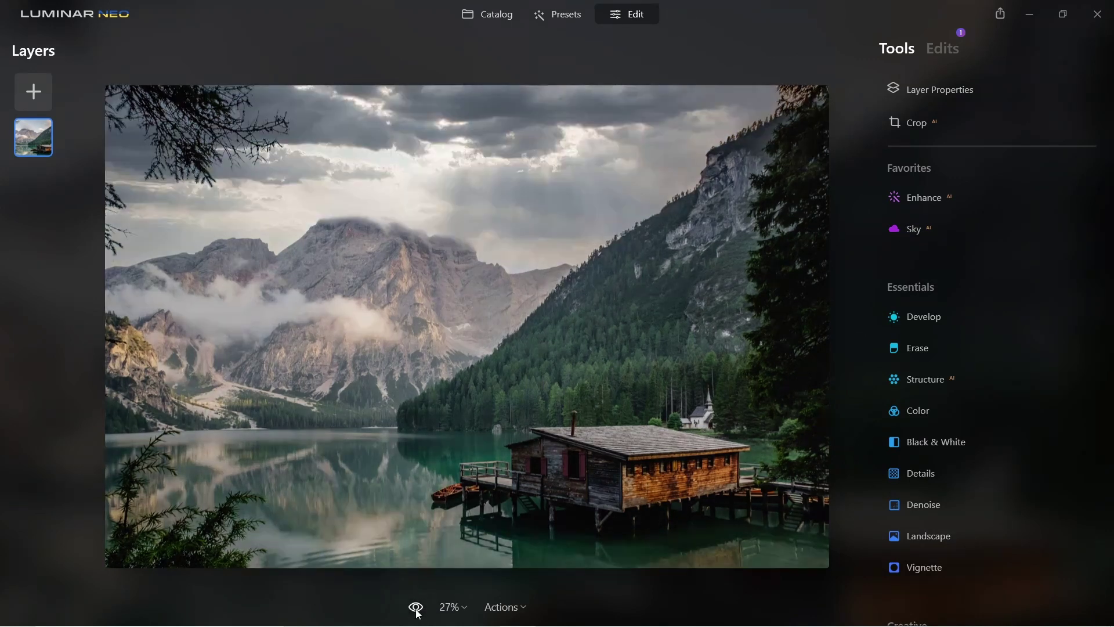
pyautogui.moveTo(990, 197)
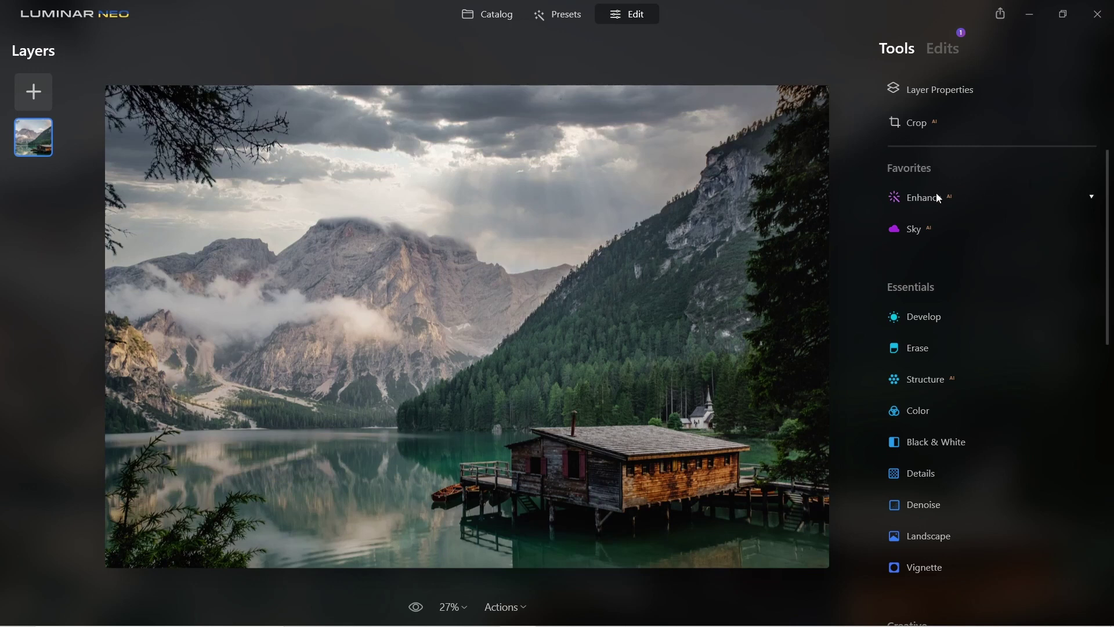
# Set Enhance Accent to 70 and Sky Enhancer to 34 on the lake cabin photo.
pyautogui.click(938, 199)
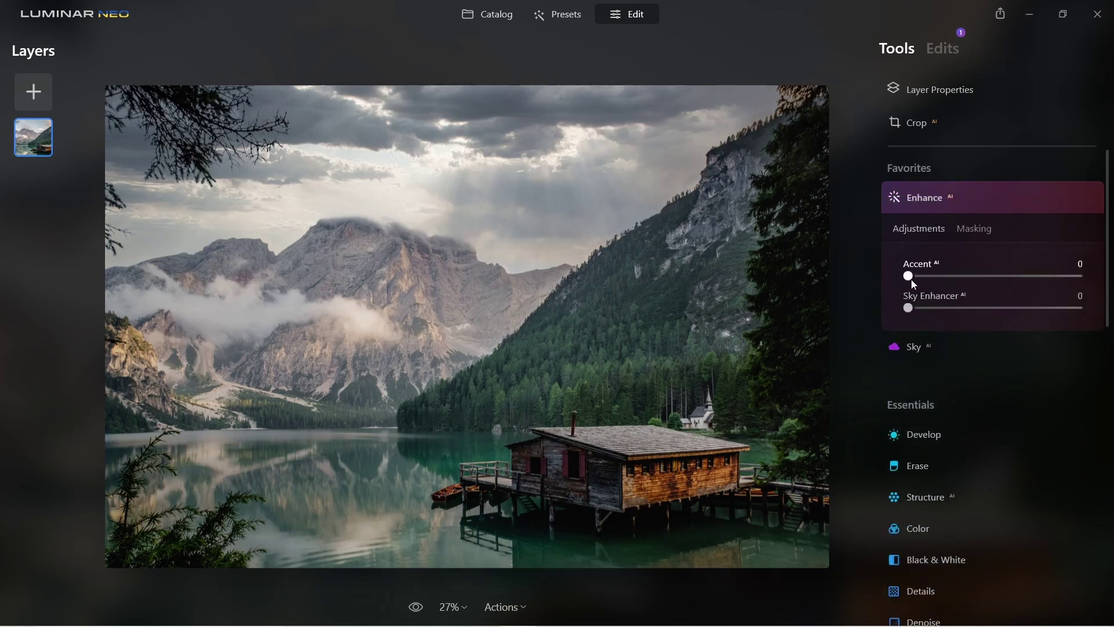
pyautogui.moveTo(911, 280); pyautogui.dragTo(1016, 280)
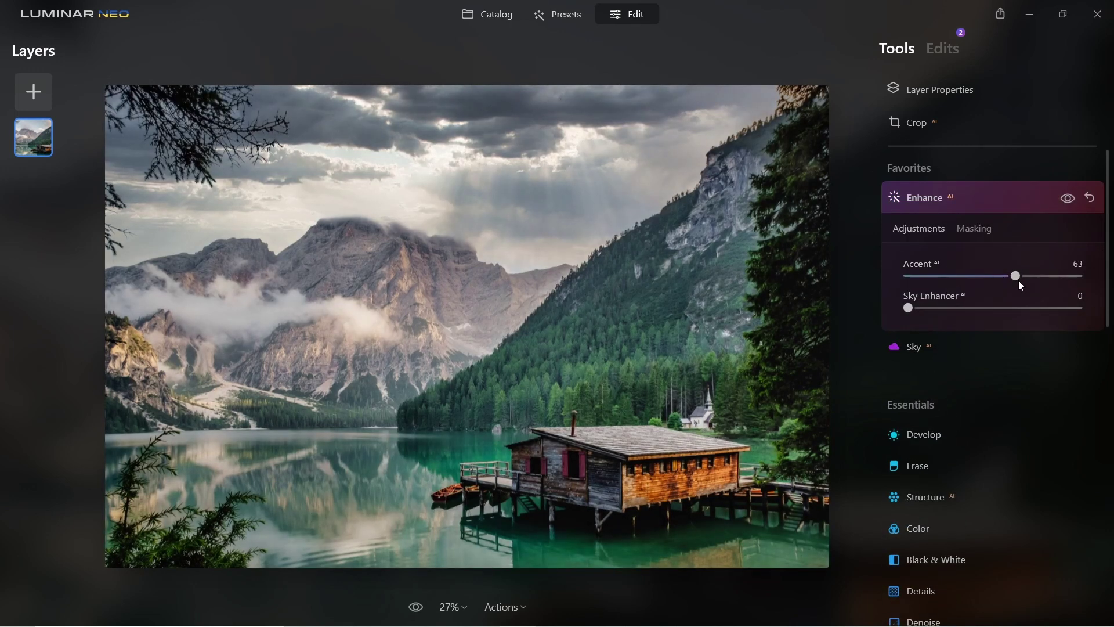
pyautogui.moveTo(1017, 279); pyautogui.dragTo(1031, 279)
pyautogui.moveTo(909, 309); pyautogui.dragTo(968, 310)
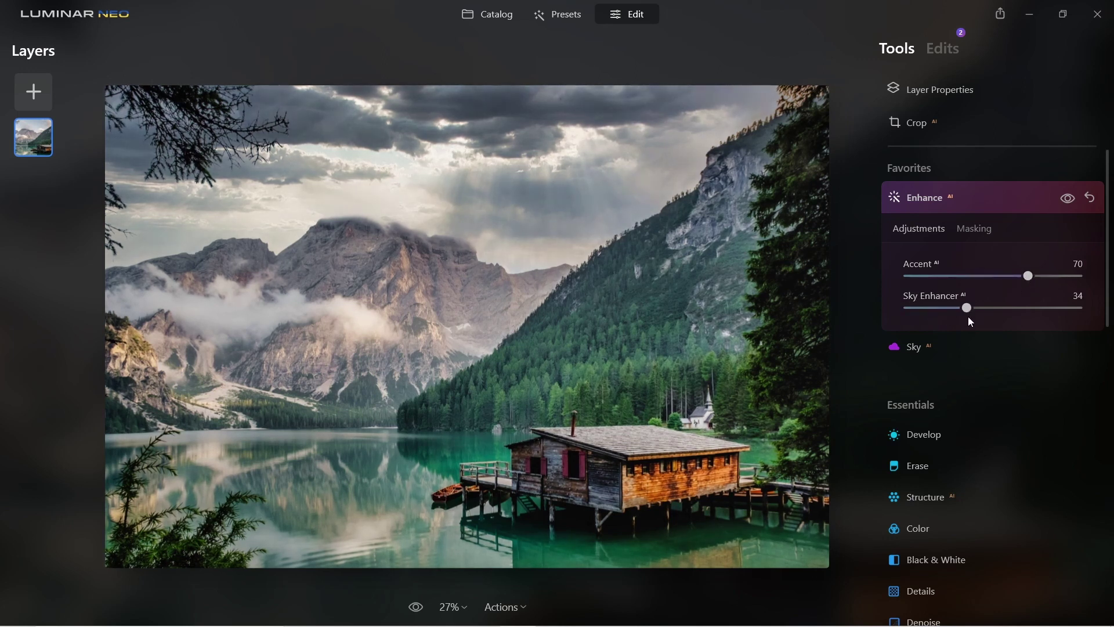
pyautogui.moveTo(1110, 250); pyautogui.dragTo(1106, 353)
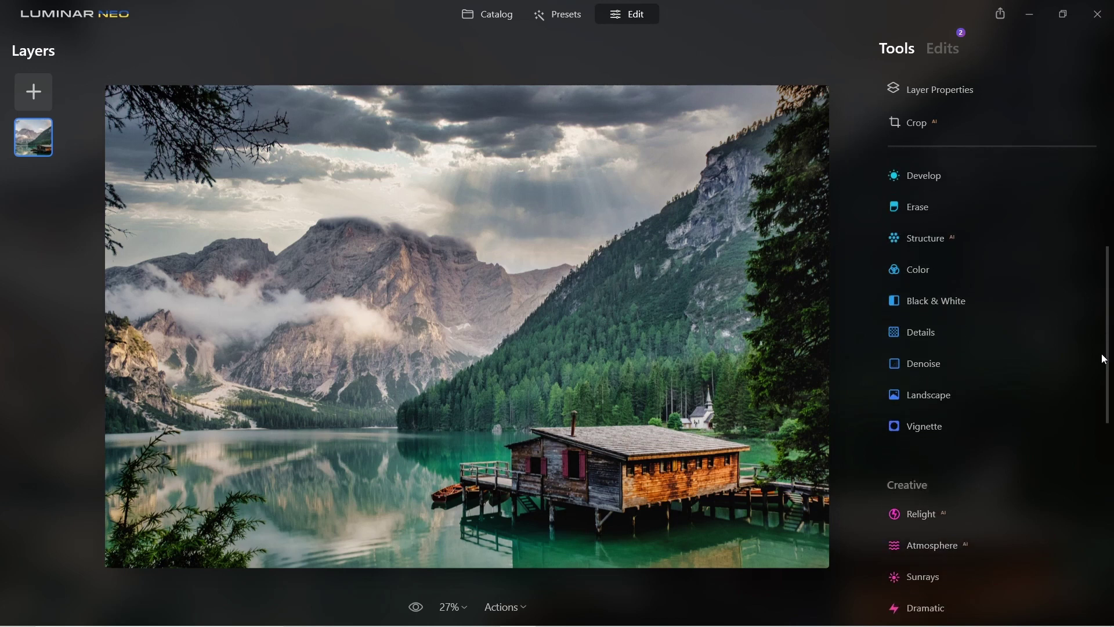
# Add Landscape Dehaze 53 and Golden Hour 14, compare, then return to the catalog.
pyautogui.click(952, 395)
pyautogui.moveTo(922, 356); pyautogui.dragTo(998, 357)
pyautogui.moveTo(931, 388); pyautogui.dragTo(938, 391)
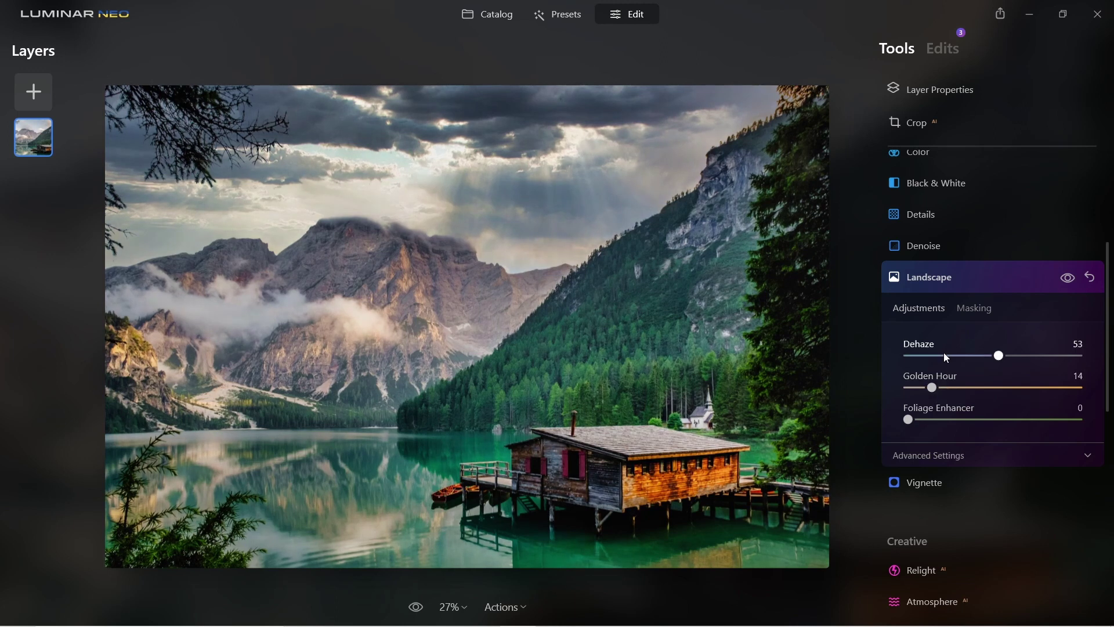
pyautogui.click(416, 607)
pyautogui.click(416, 608)
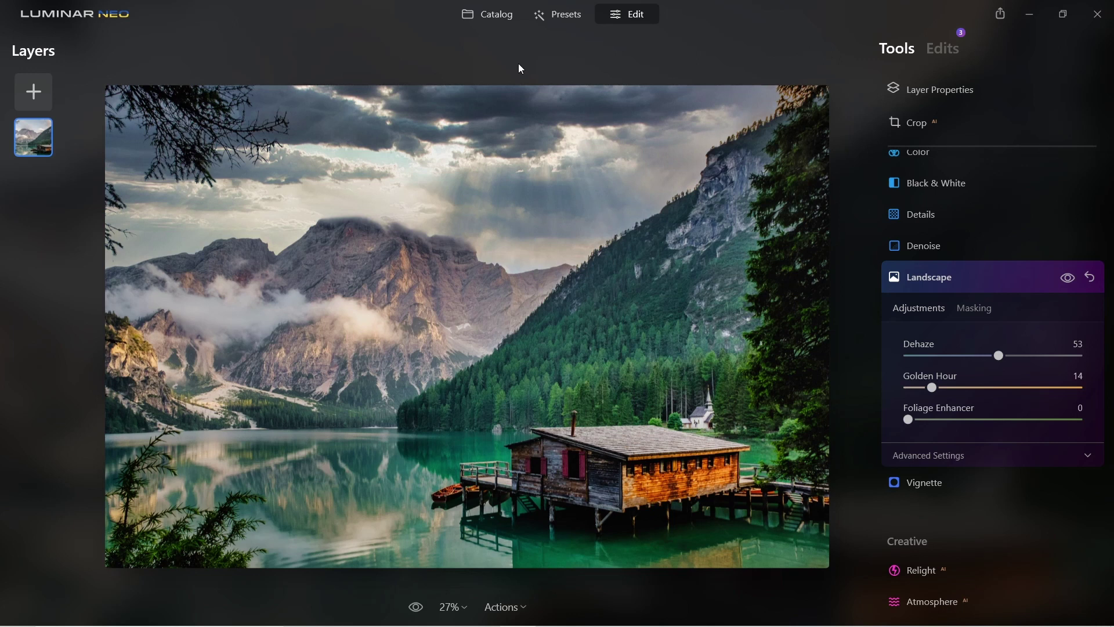
pyautogui.click(496, 17)
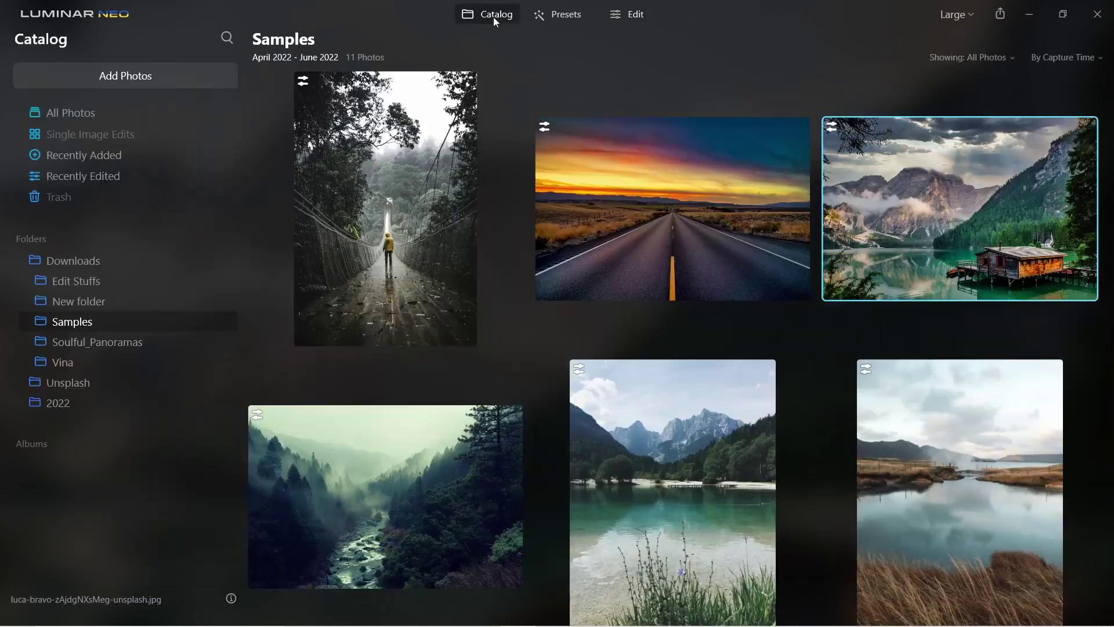
# Open the striped-sweater field portrait and strongly boost its Enhance Accent.
pyautogui.moveTo(1106, 238); pyautogui.dragTo(1107, 455)
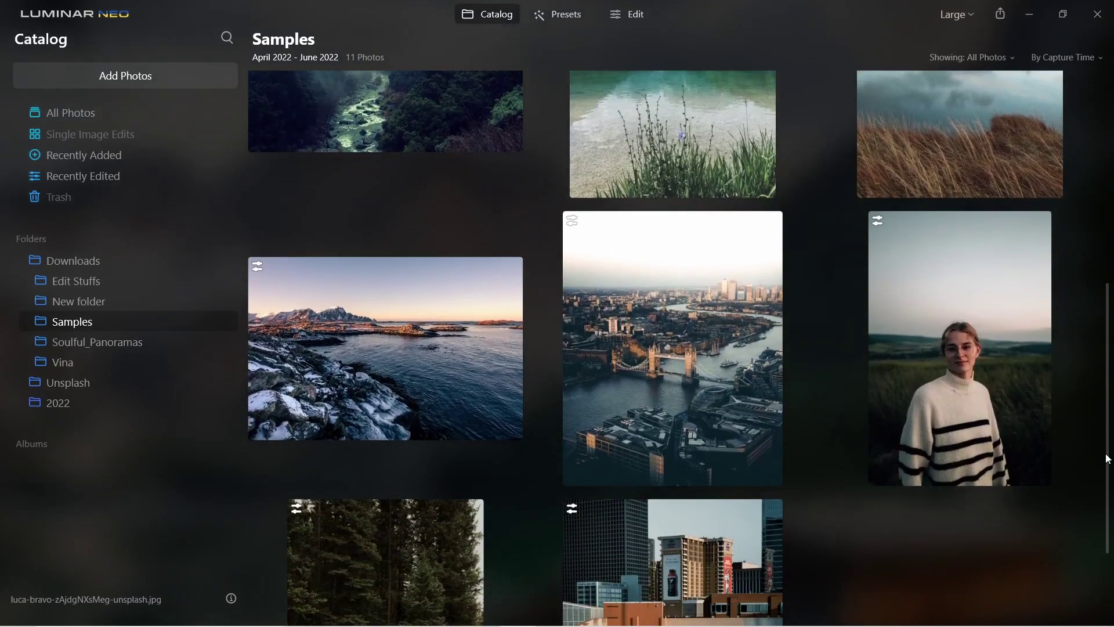
pyautogui.click(1040, 412)
pyautogui.click(629, 21)
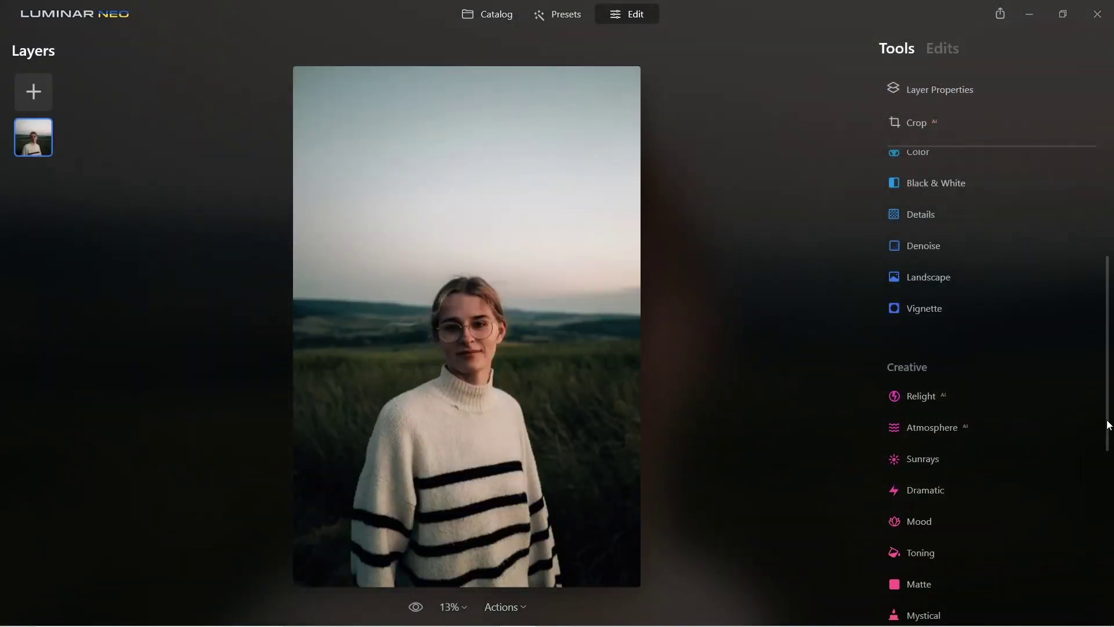
pyautogui.scroll(5, 1083, 268)
pyautogui.click(950, 199)
pyautogui.moveTo(908, 276)
pyautogui.mouseDown()
pyautogui.moveTo(1072, 286)
pyautogui.moveTo(1109, 386)
pyautogui.mouseUp()
# Set Landscape Dehaze to 43 and compare the portrait with the original.
pyautogui.scroll(-3, 960, 350)
pyautogui.click(928, 257)
pyautogui.scroll(-5, 986, 302)
pyautogui.moveTo(953, 297)
pyautogui.mouseDown()
pyautogui.moveTo(1000, 307)
pyautogui.moveTo(985, 307)
pyautogui.moveTo(979, 330)
pyautogui.moveTo(902, 332)
pyautogui.mouseUp()
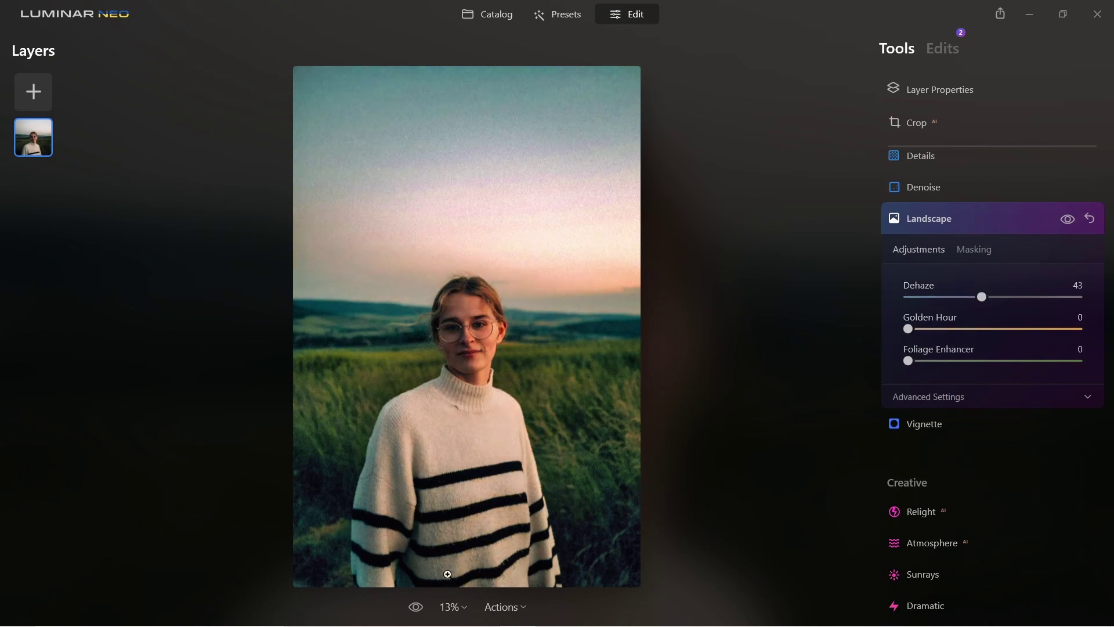
pyautogui.click(416, 609)
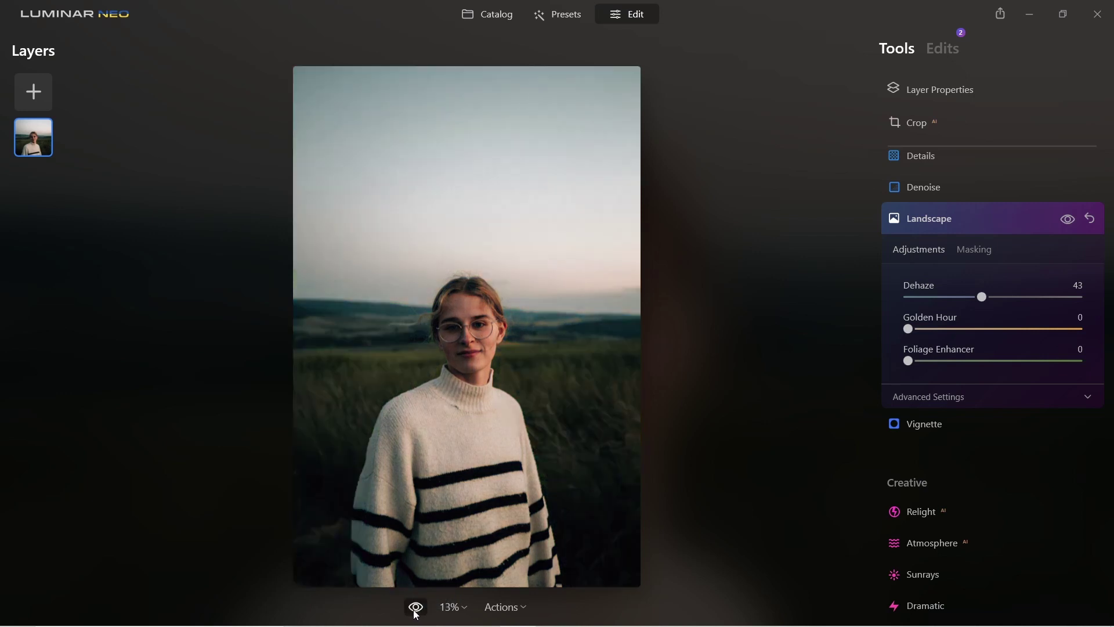
pyautogui.click(416, 610)
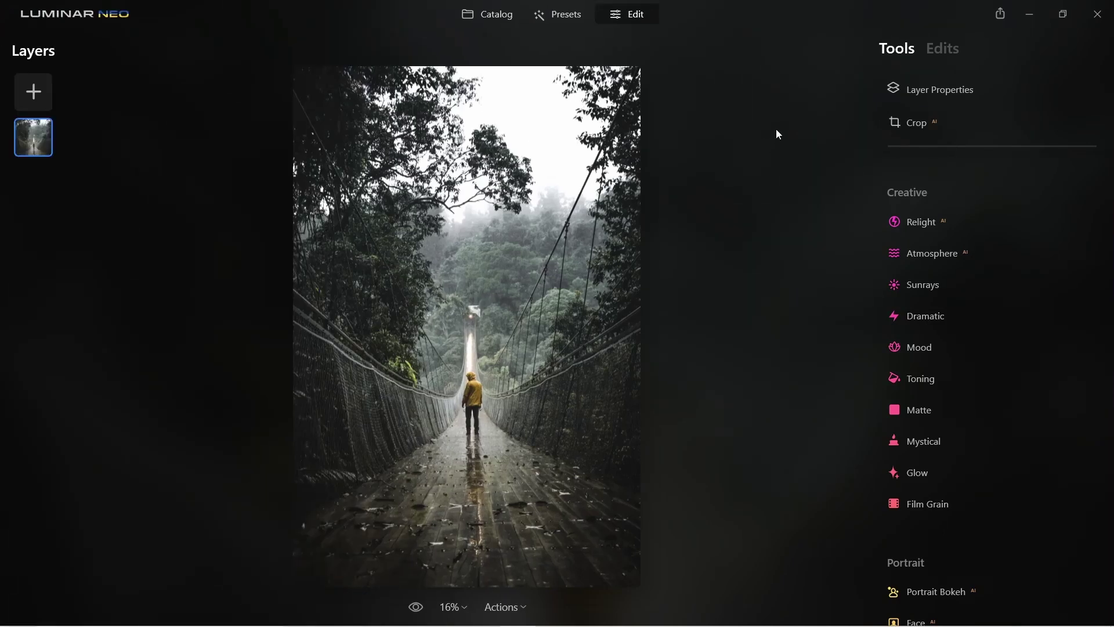
# Apply the Riverside Mood LUT at amount 50 after trying Santa Barbara and San Diego.
pyautogui.click(917, 350)
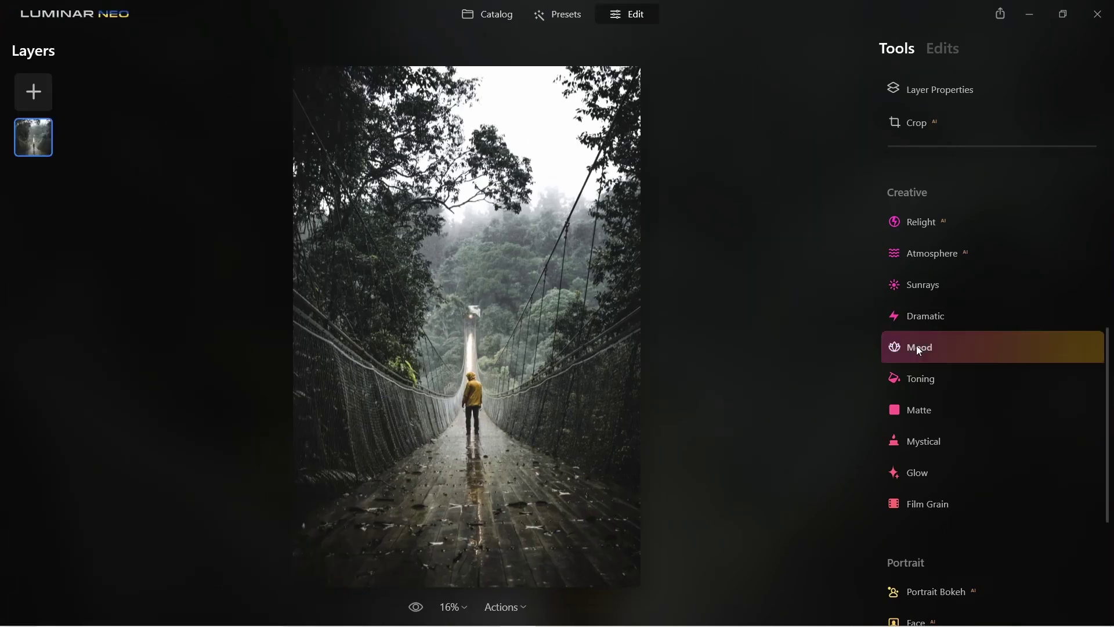
pyautogui.click(961, 416)
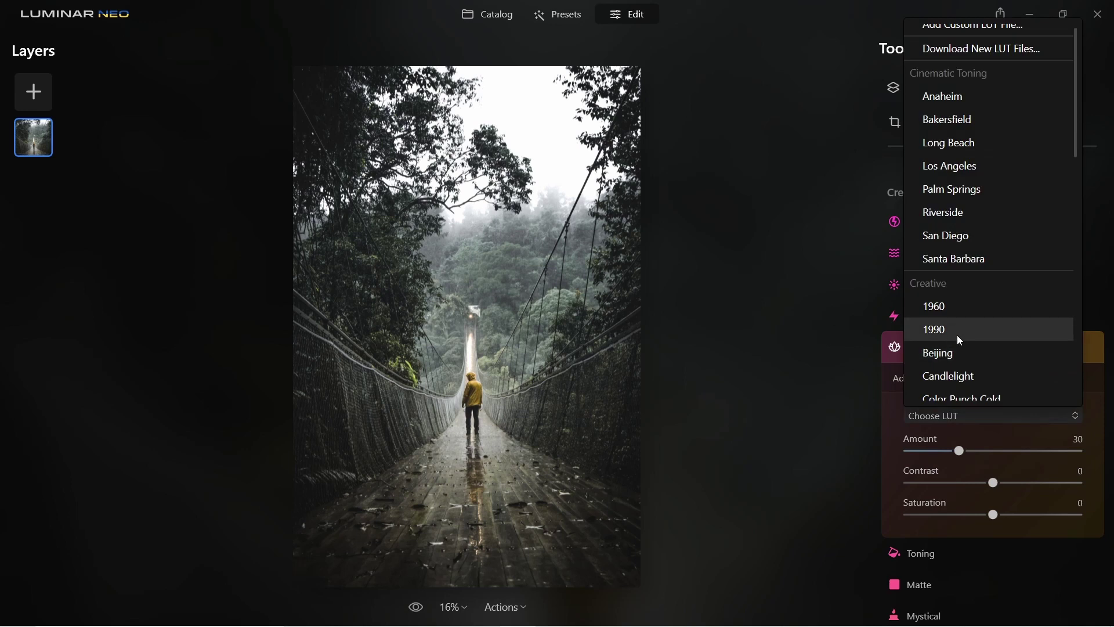
pyautogui.click(964, 256)
pyautogui.click(956, 411)
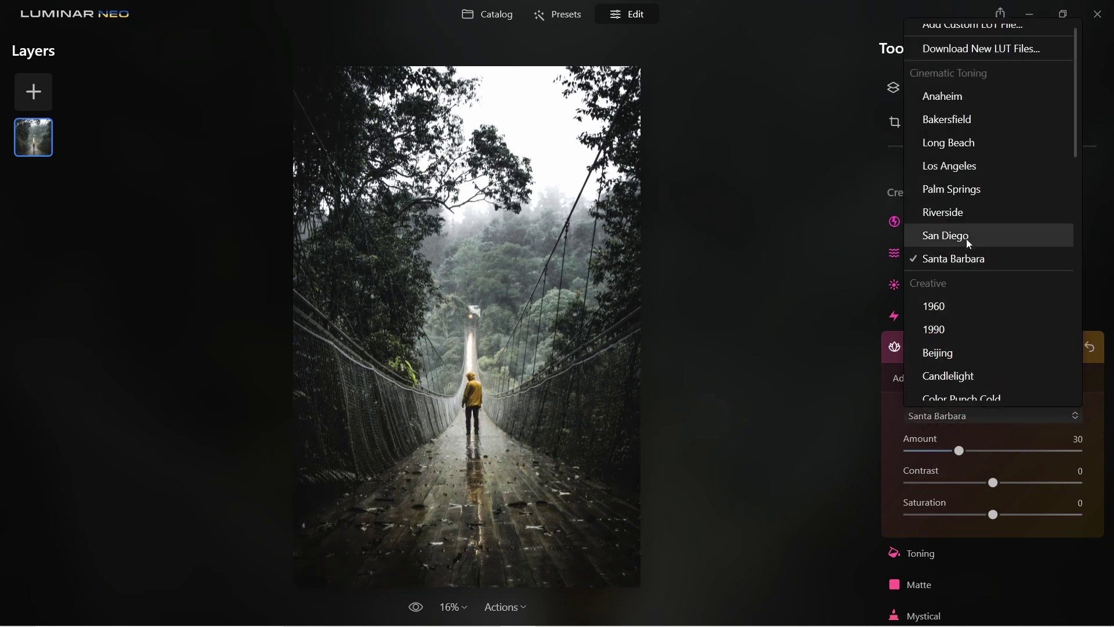
pyautogui.click(966, 237)
pyautogui.click(960, 413)
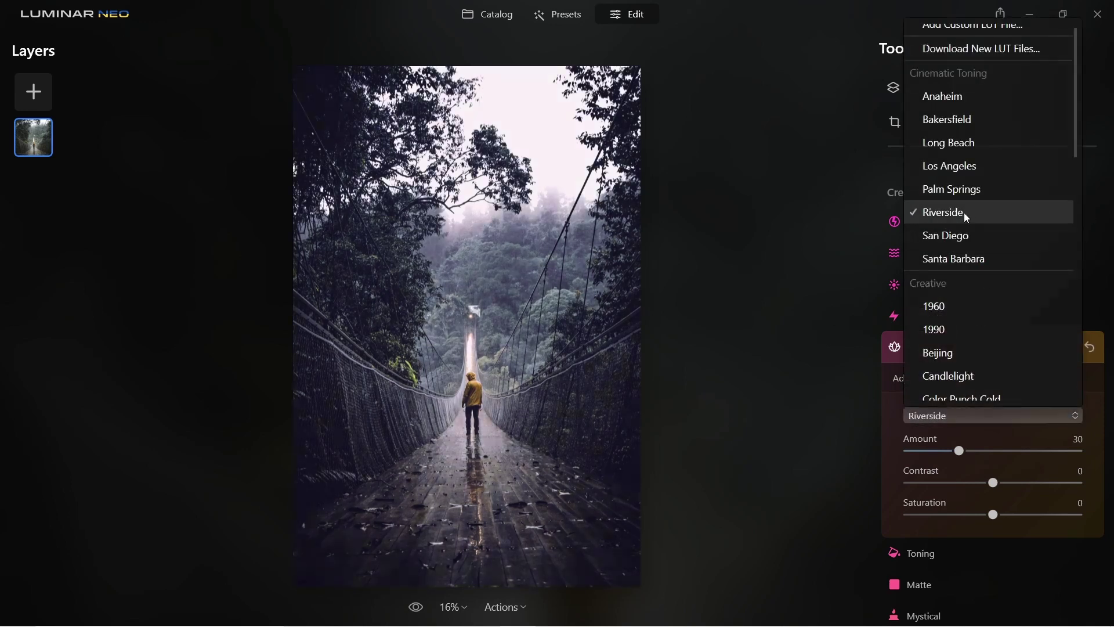
pyautogui.click(963, 213)
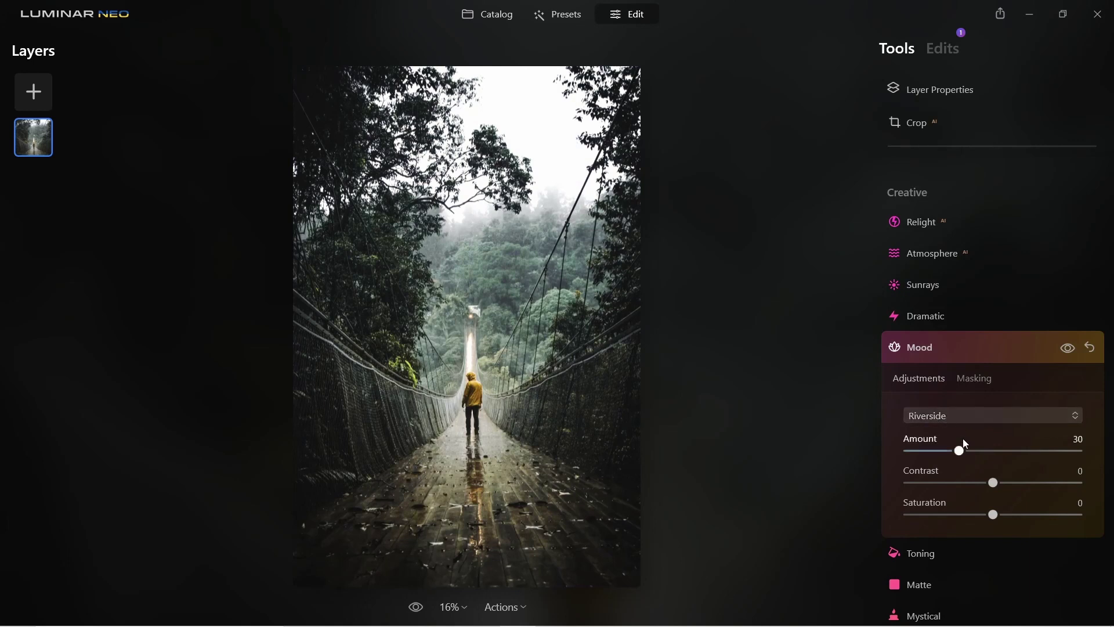
pyautogui.moveTo(960, 455); pyautogui.dragTo(995, 446)
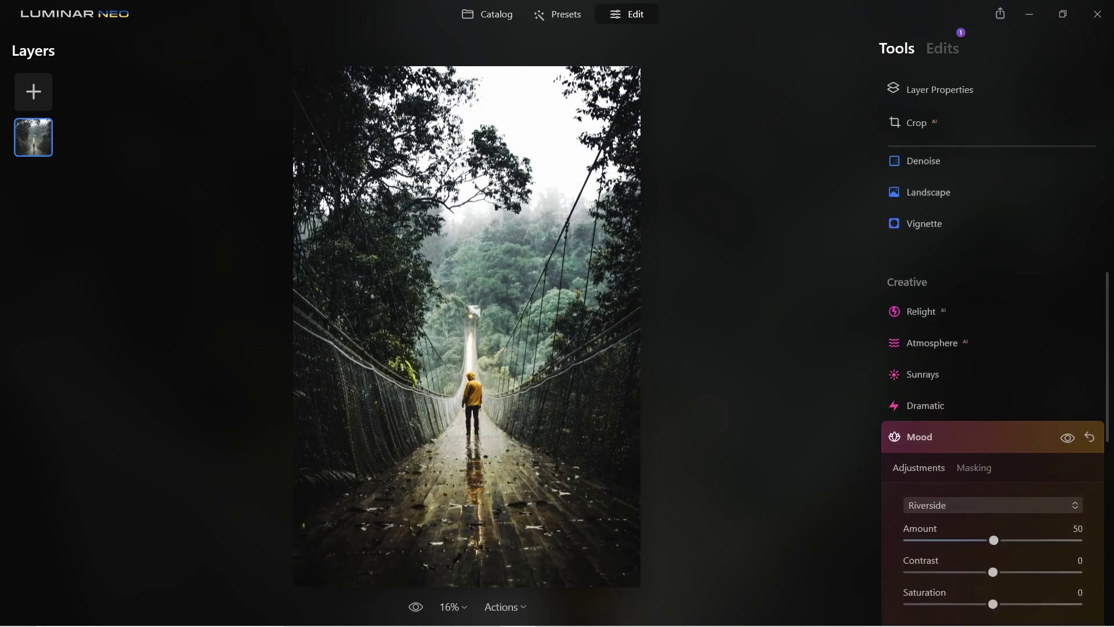
pyautogui.scroll(3, 1109, 403)
pyautogui.click(946, 257)
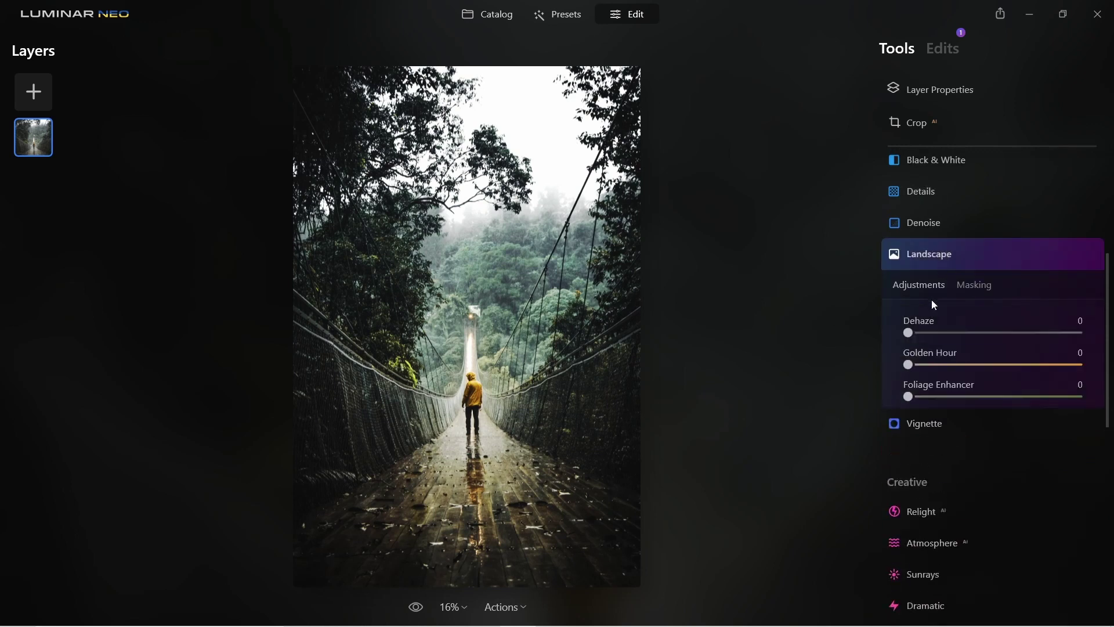
# Raise Landscape Dehaze to 50 on the misty bridge photo.
pyautogui.moveTo(914, 335); pyautogui.dragTo(990, 350)
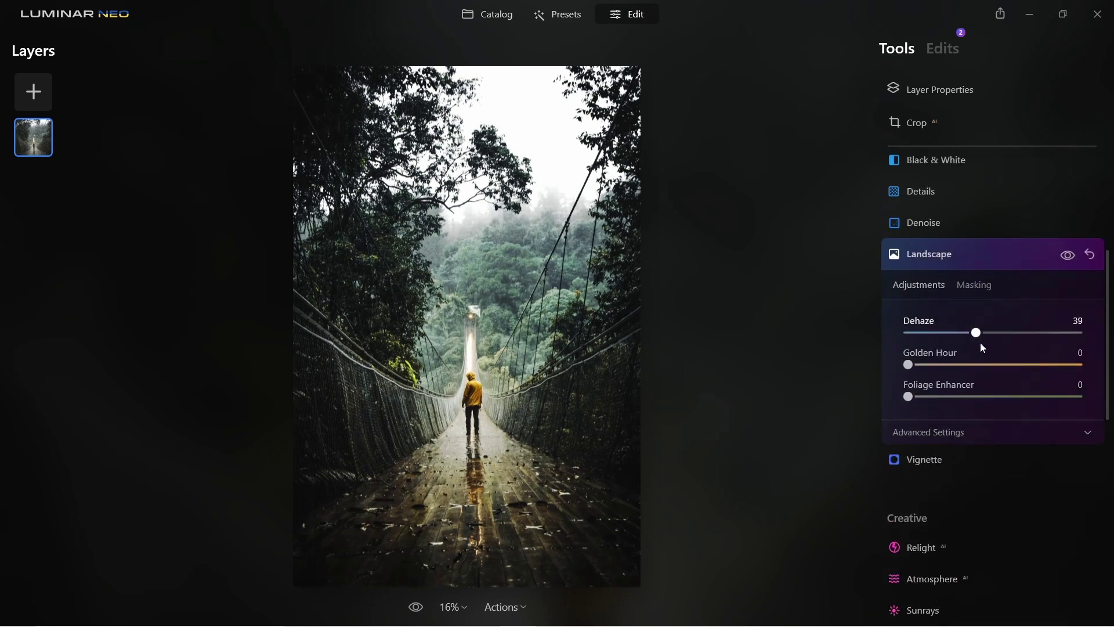
pyautogui.moveTo(989, 350); pyautogui.dragTo(997, 349)
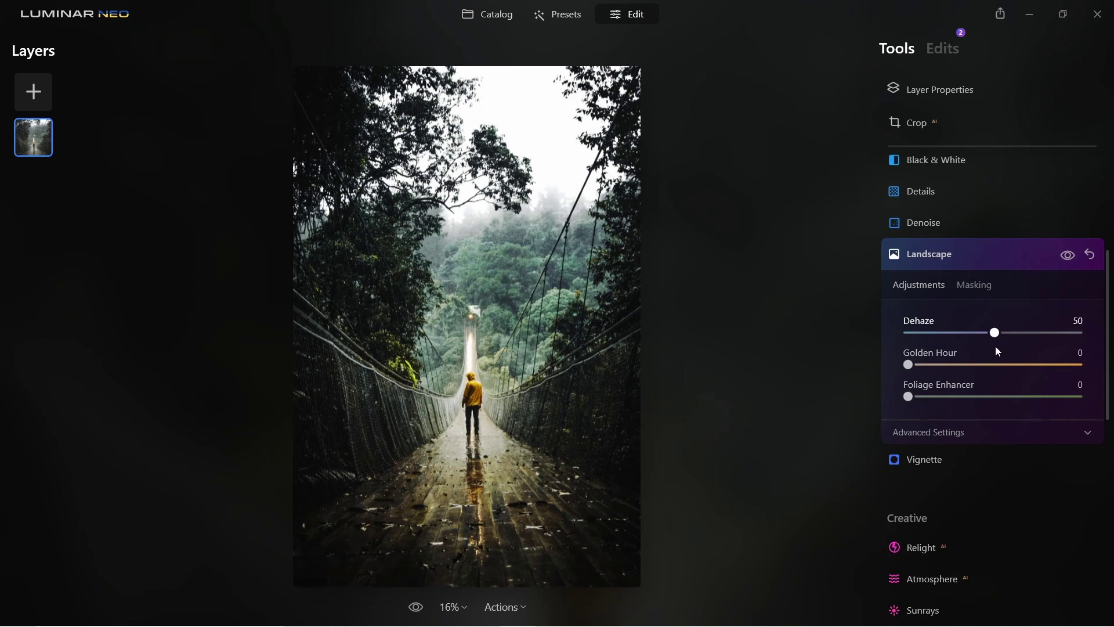
pyautogui.scroll(-3, 1103, 378)
pyautogui.scroll(-2, 969, 359)
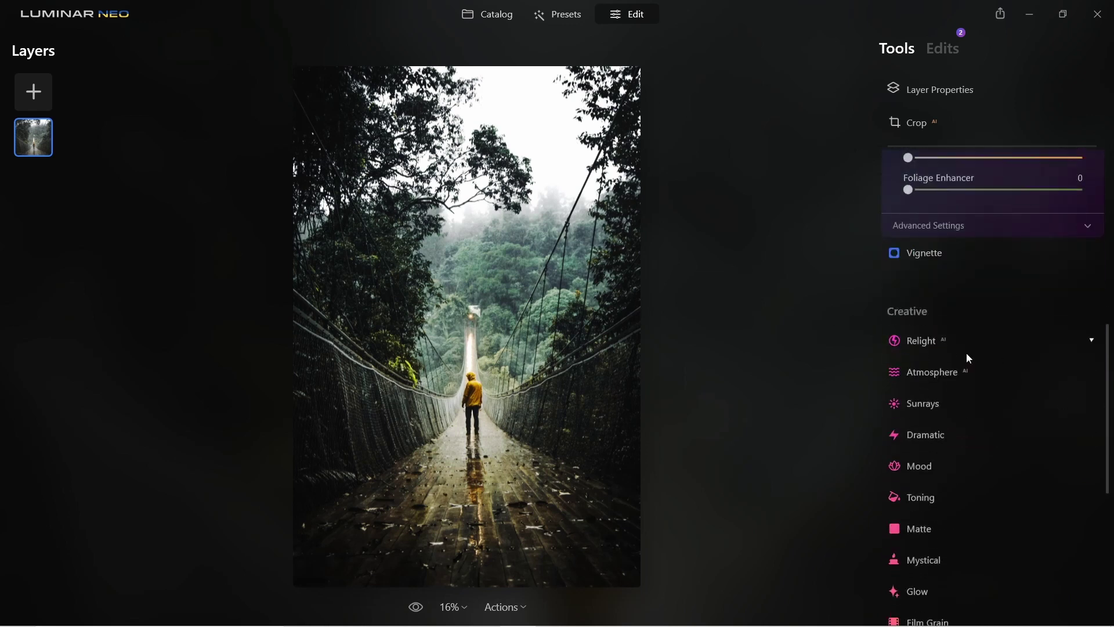
# Set Relight Brightness Far to -10 and warm the far background slightly.
pyautogui.click(928, 341)
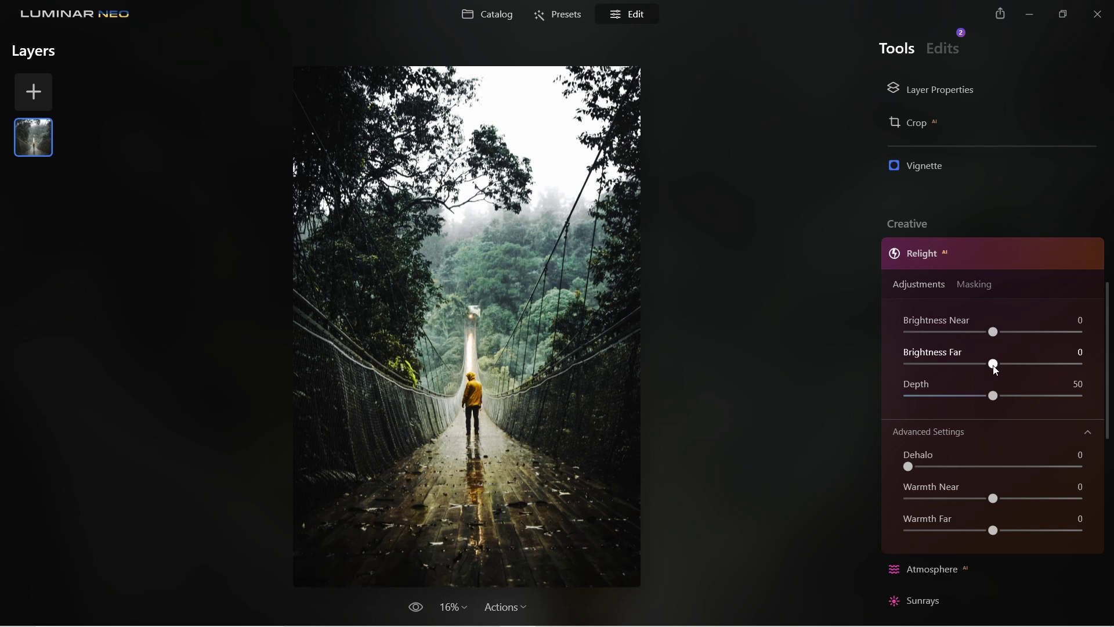
pyautogui.moveTo(995, 364); pyautogui.dragTo(986, 364)
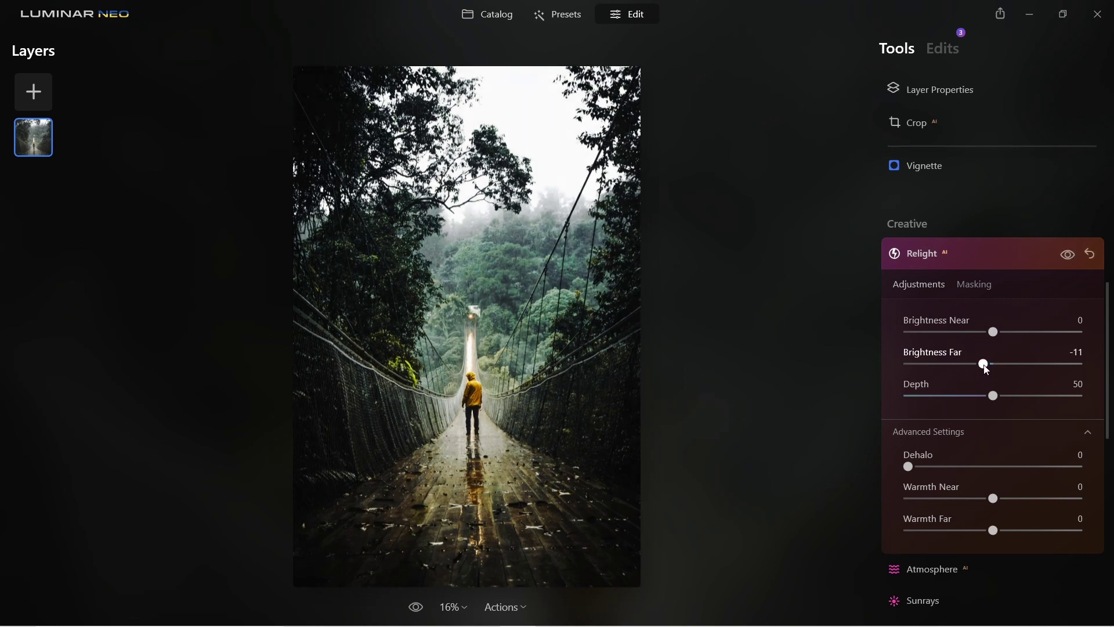
pyautogui.moveTo(987, 368); pyautogui.dragTo(988, 368)
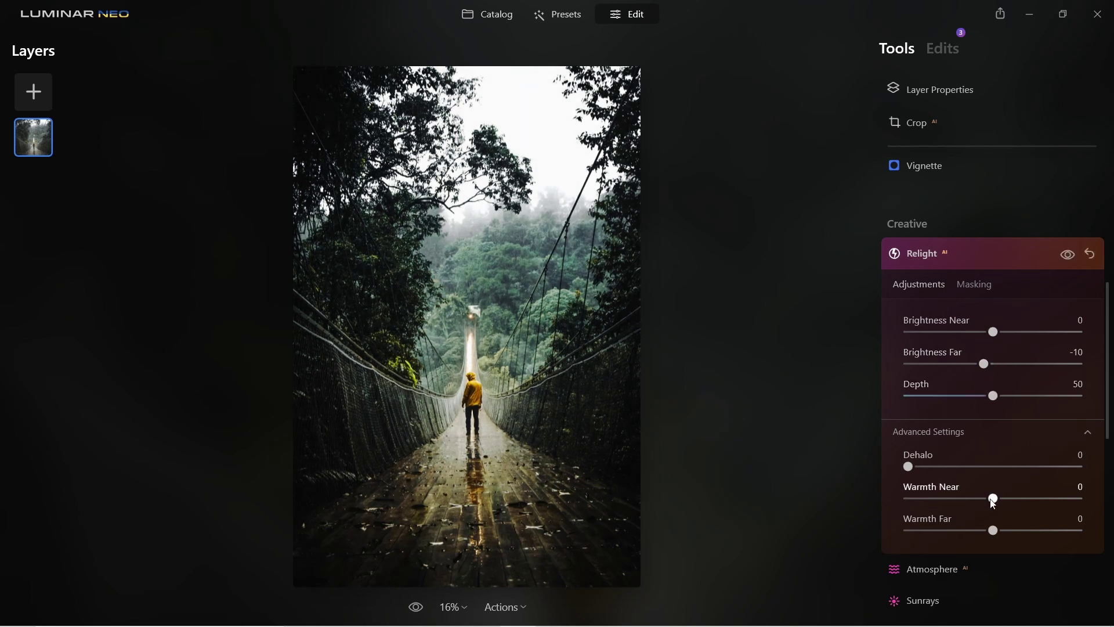
pyautogui.moveTo(994, 530); pyautogui.dragTo(1002, 535)
pyautogui.moveTo(1108, 367); pyautogui.dragTo(1100, 207)
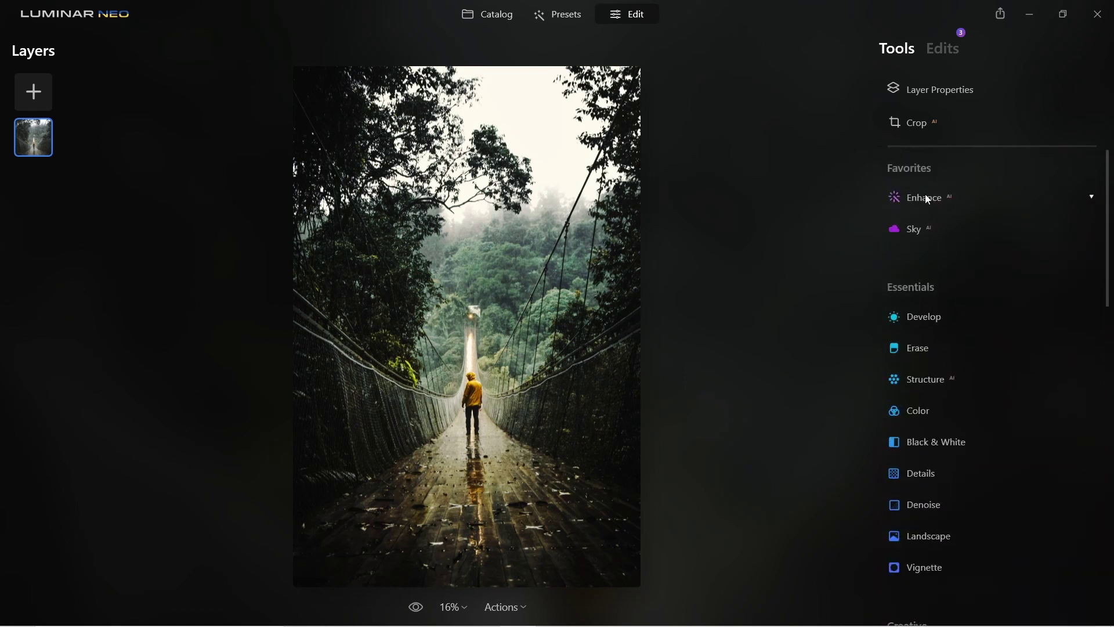
# Raise the bridge photo's Enhance Accent to about 32.
pyautogui.click(927, 200)
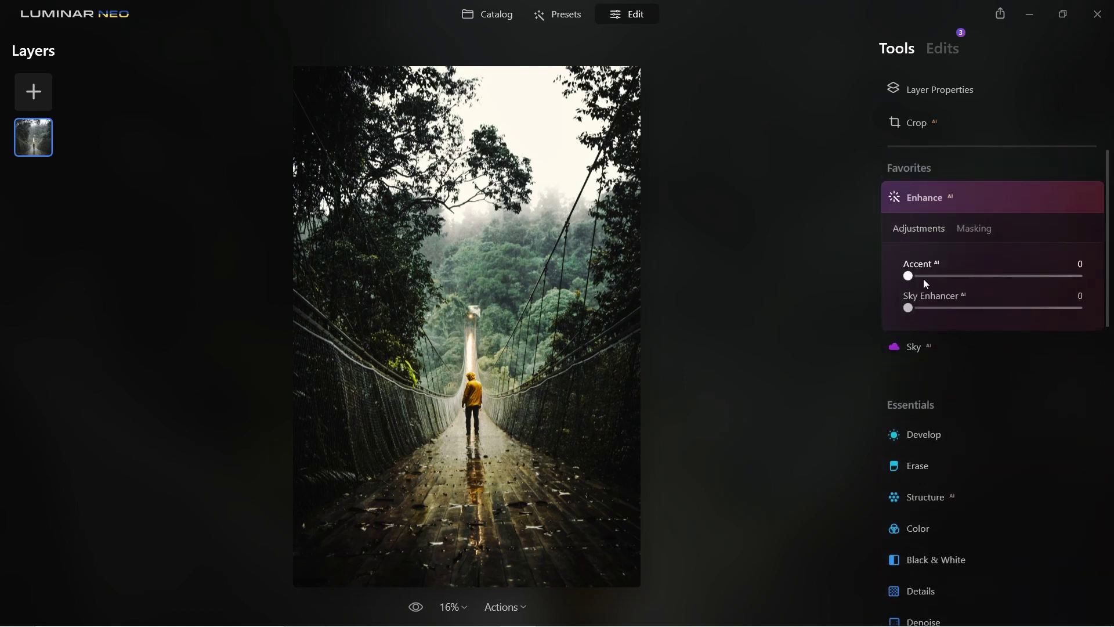
pyautogui.moveTo(909, 277); pyautogui.dragTo(973, 287)
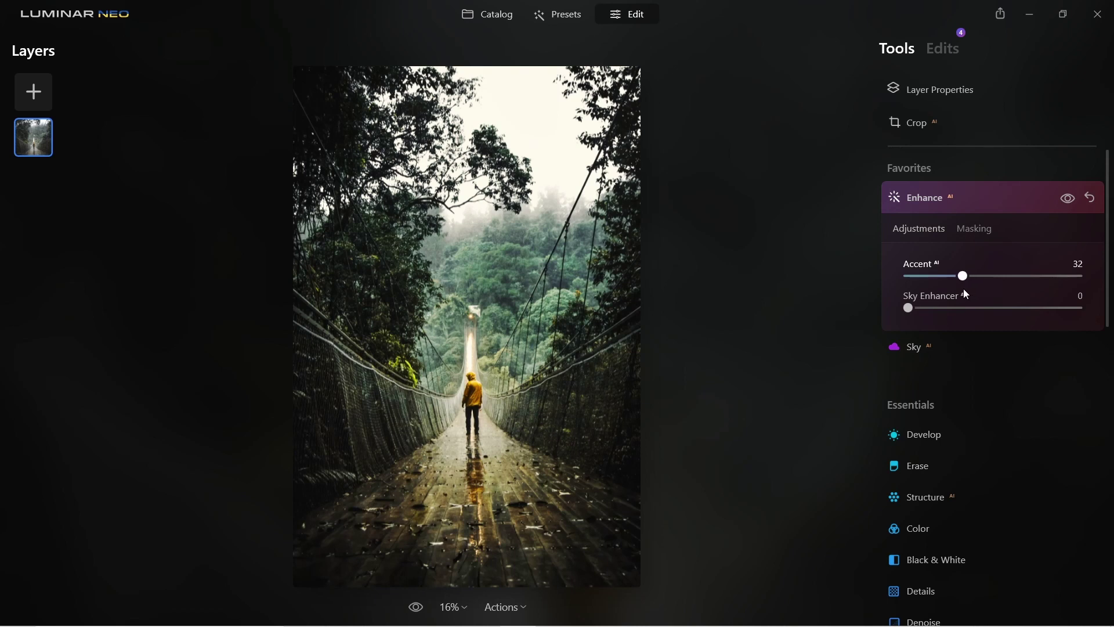
pyautogui.moveTo(1107, 285); pyautogui.dragTo(1107, 406)
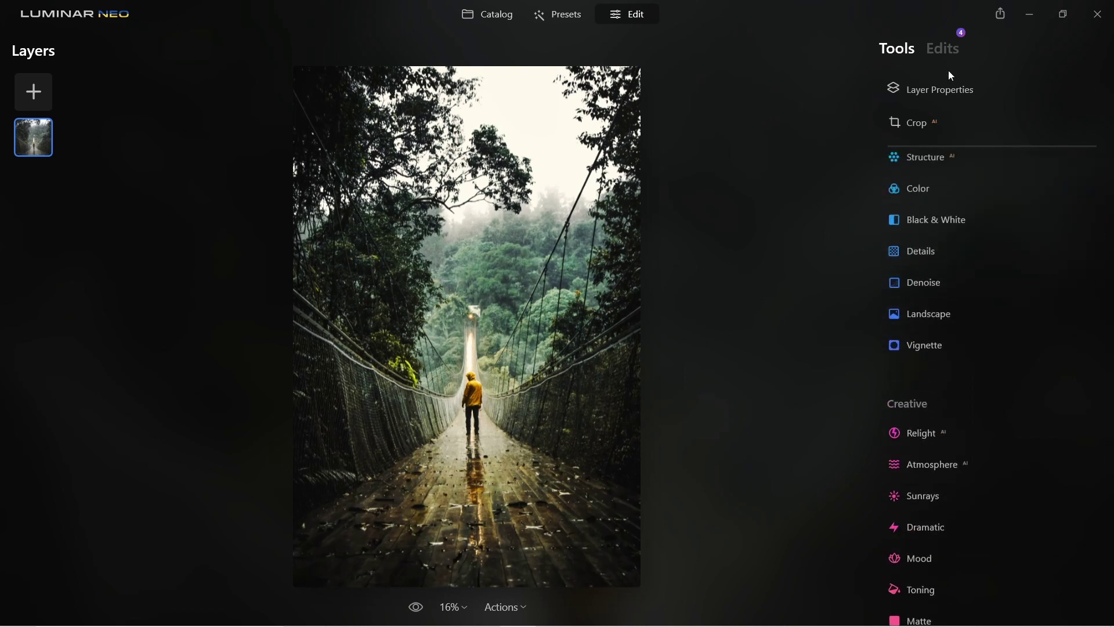
# Reopen Relight from the applied edits and darken Brightness Far to -20.
pyautogui.click(943, 48)
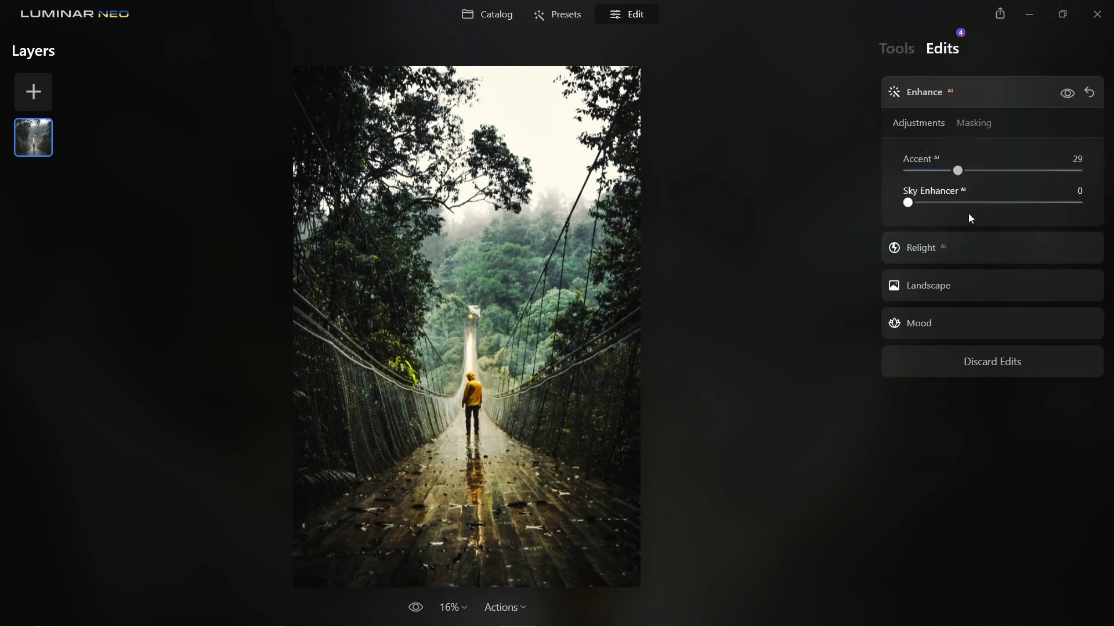
pyautogui.click(932, 256)
pyautogui.moveTo(985, 246); pyautogui.dragTo(983, 244)
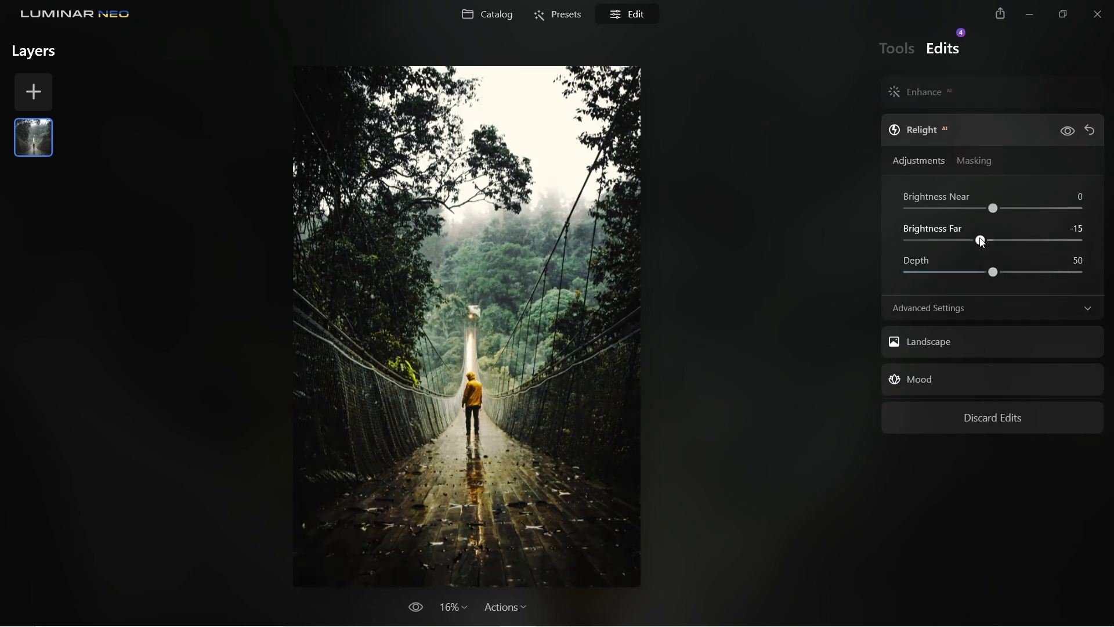
pyautogui.moveTo(982, 243); pyautogui.dragTo(976, 243)
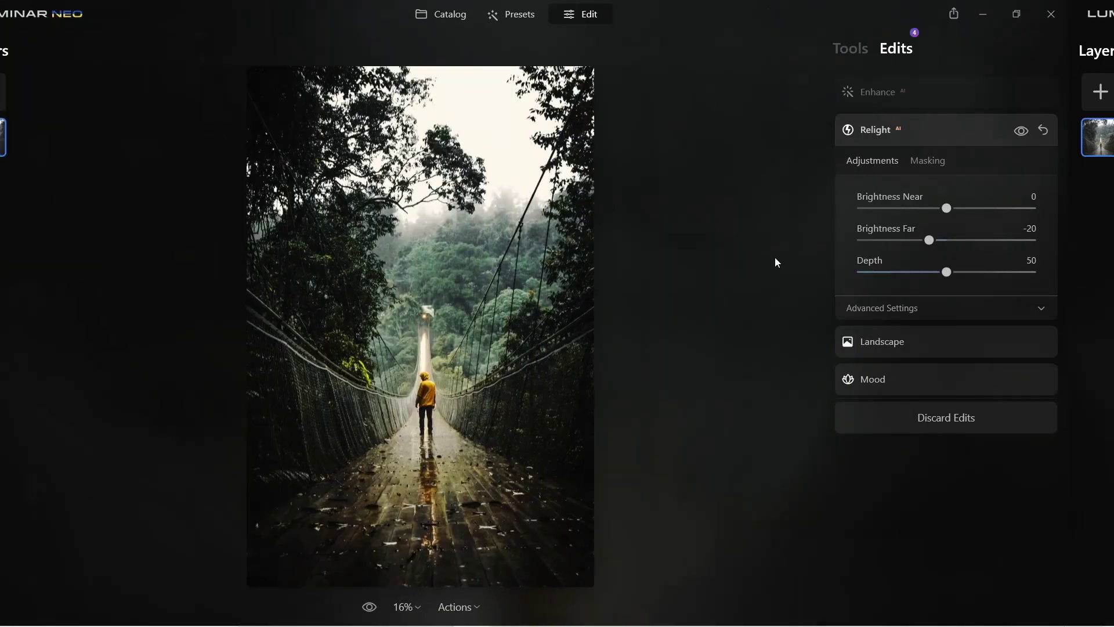
# Return from the four applied edits to the full tool list, scrolled back to the top.
pyautogui.click(909, 47)
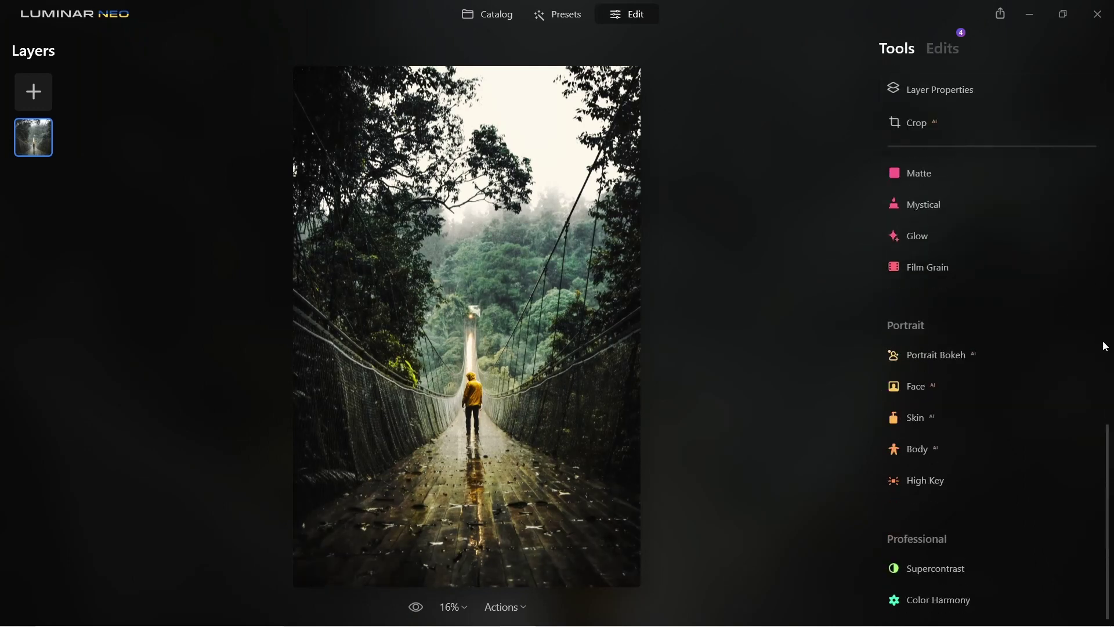
pyautogui.moveTo(1111, 452); pyautogui.dragTo(1102, 157)
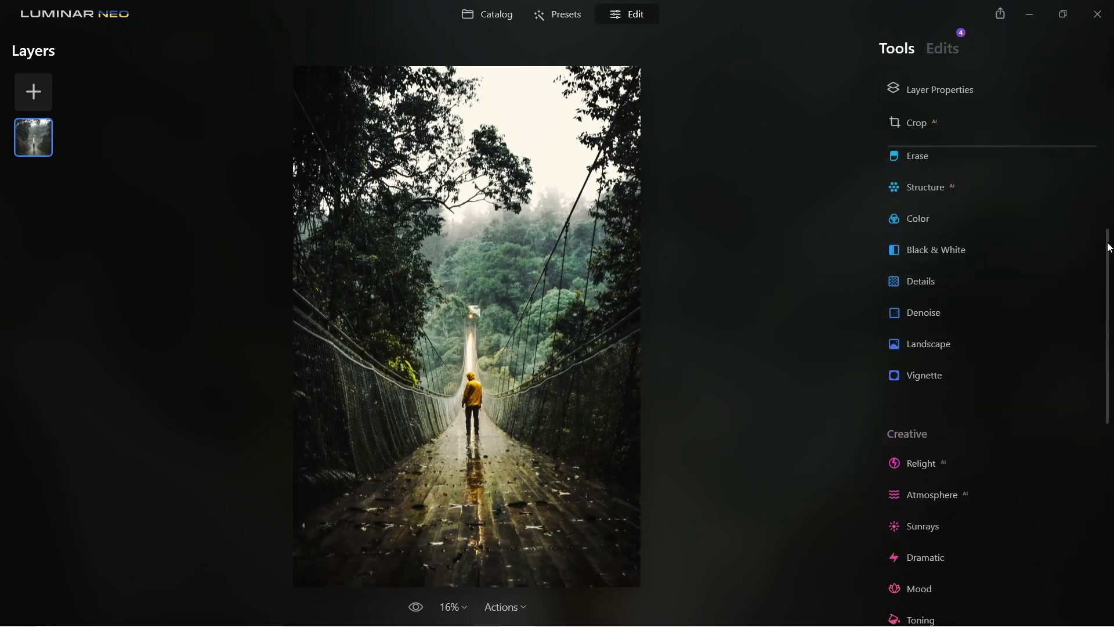